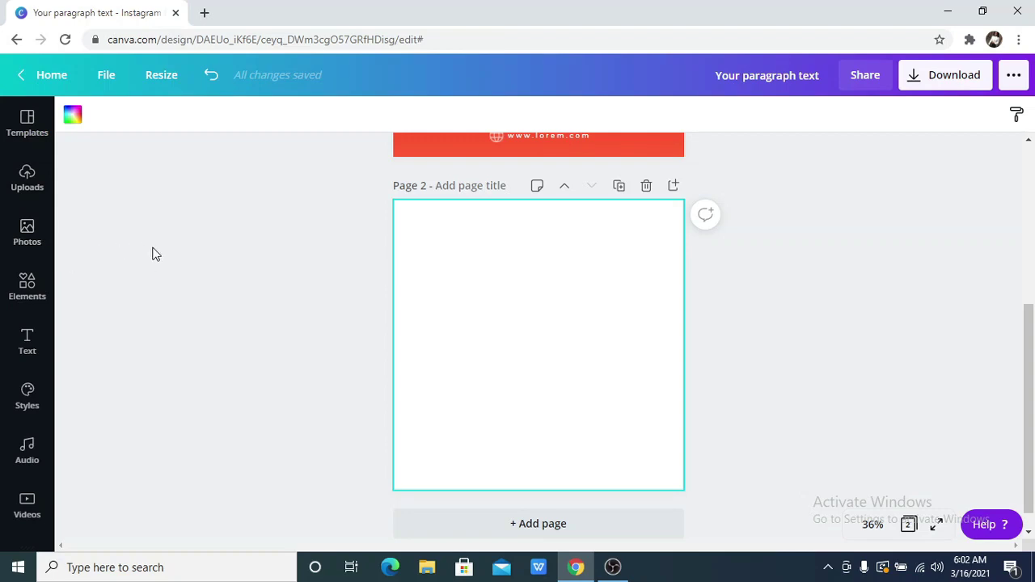
# Step: Search the elements for "gradient" and add the pink-to-purple gradient square to page 2
pyautogui.click(58, 283)
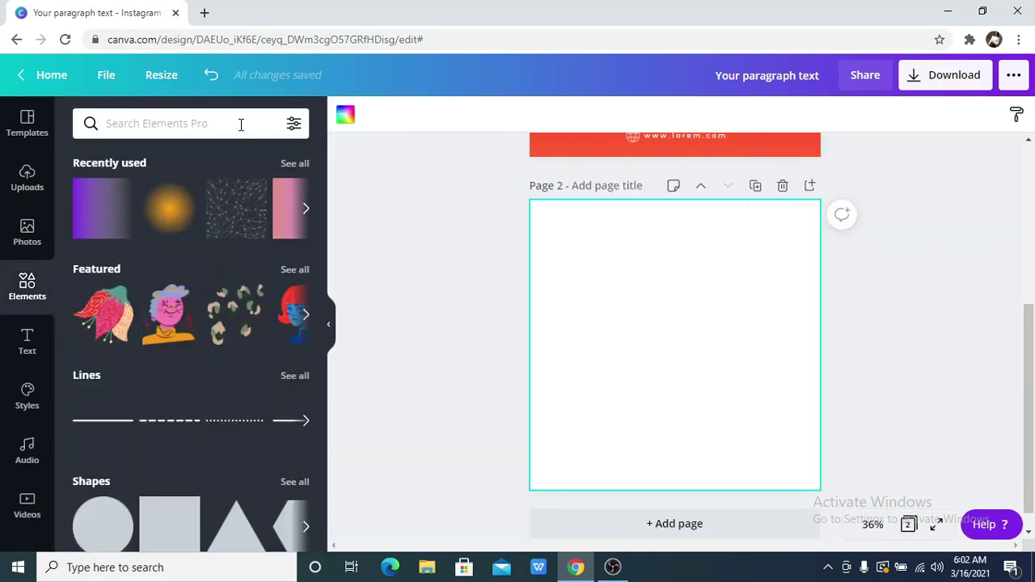
pyautogui.click(240, 125)
pyautogui.write('gradieny')
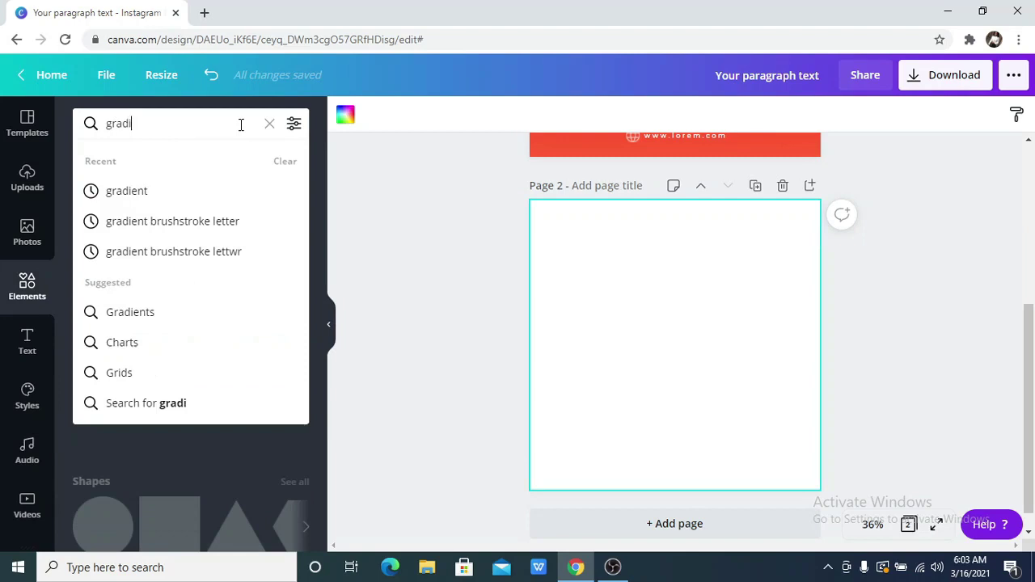
pyautogui.press('Return')
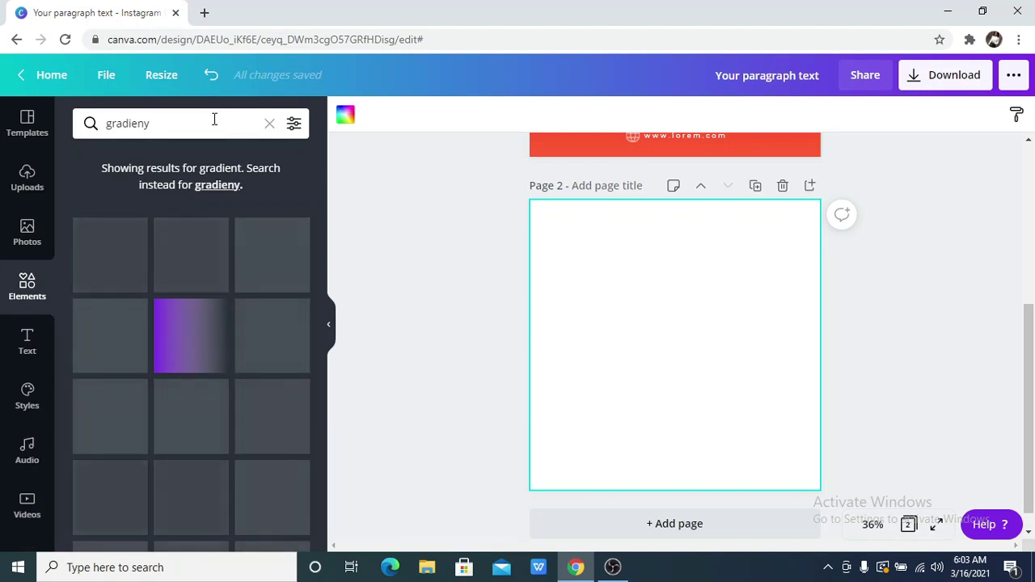
pyautogui.click(216, 119)
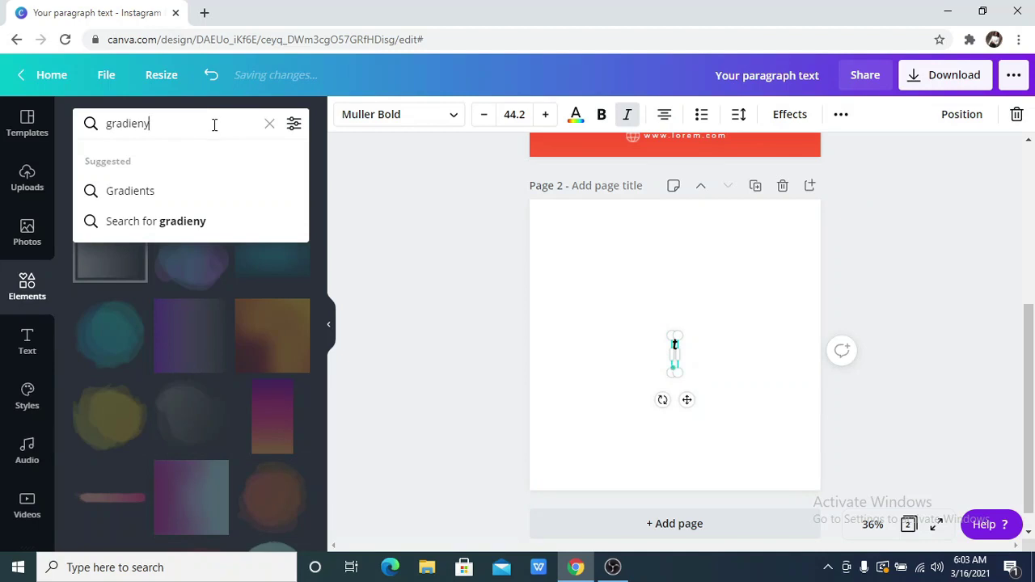
pyautogui.press('BackSpace')
pyautogui.write('t')
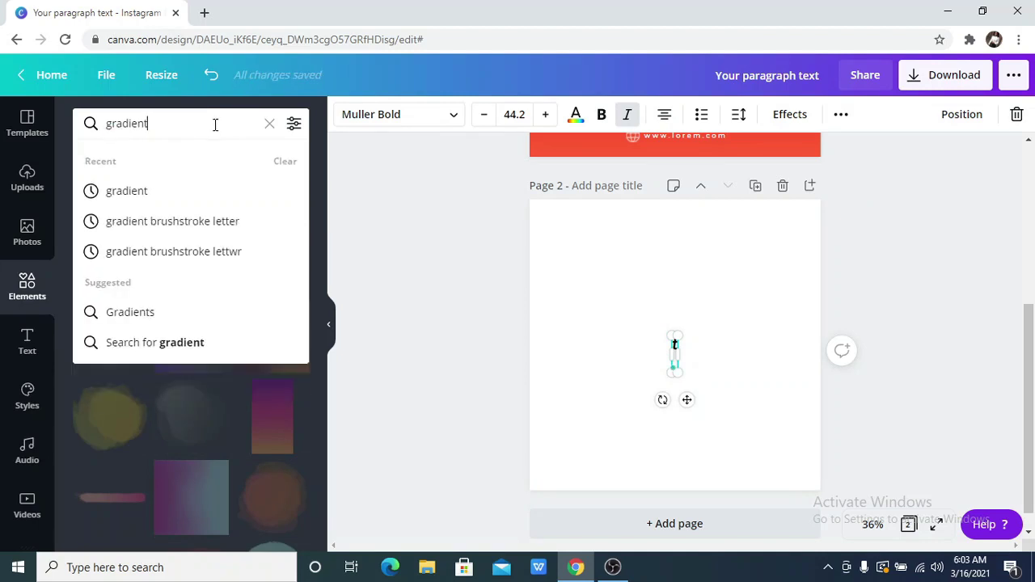
pyautogui.press('Return')
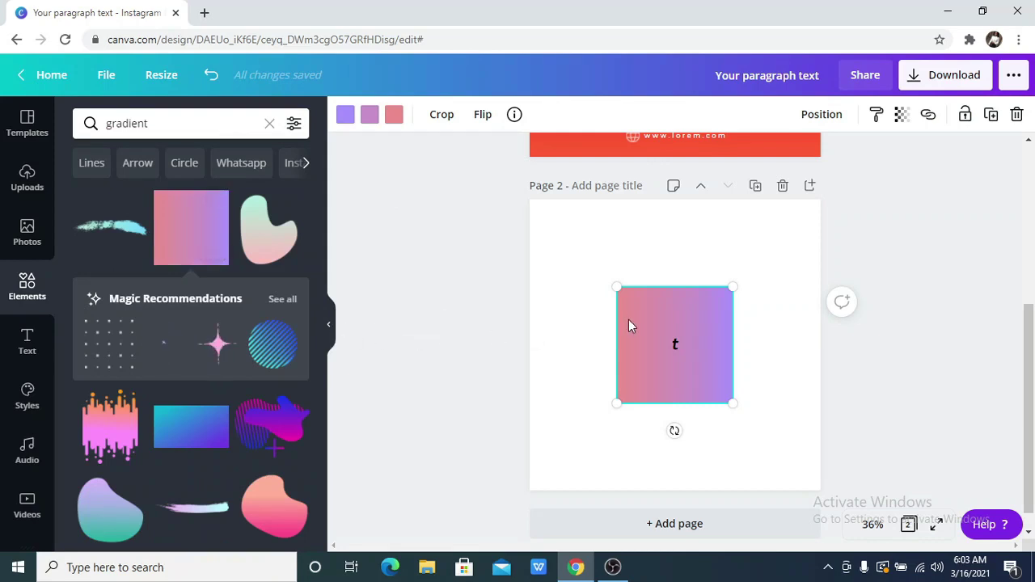
# Step: Delete the stray letter "t" lying over the gradient square on page 2
pyautogui.click(330, 326)
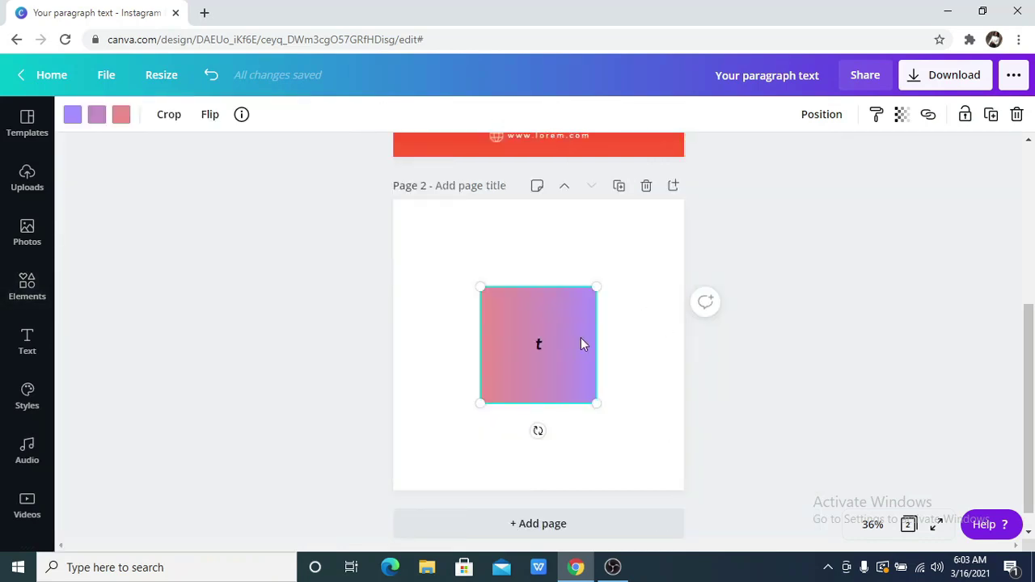
pyautogui.click(535, 338)
pyautogui.press('Delete')
# Step: Recolour the gradient square, replacing both purple tones with red and the pink with orange from the document colours
pyautogui.click(540, 331)
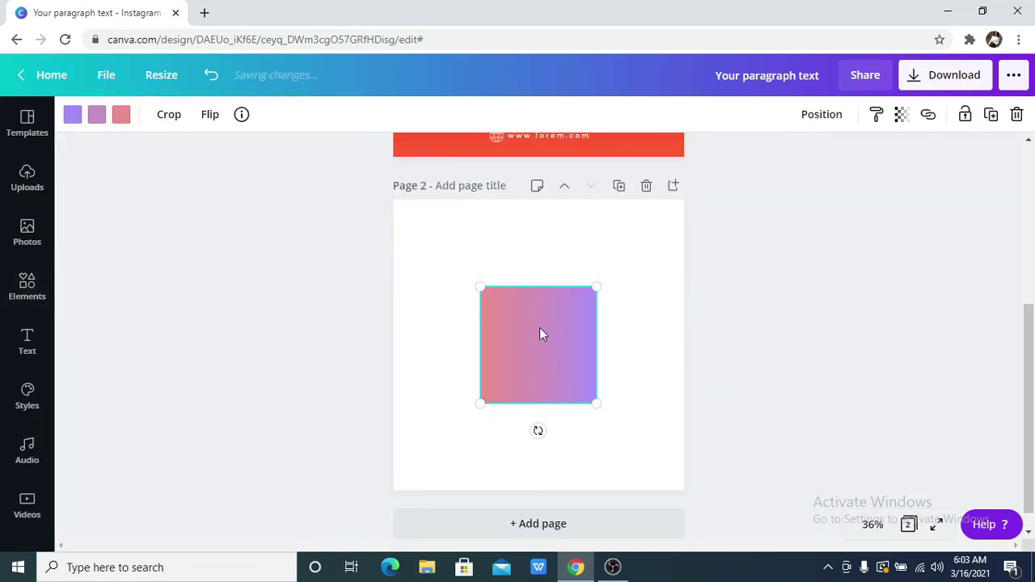
pyautogui.click(116, 126)
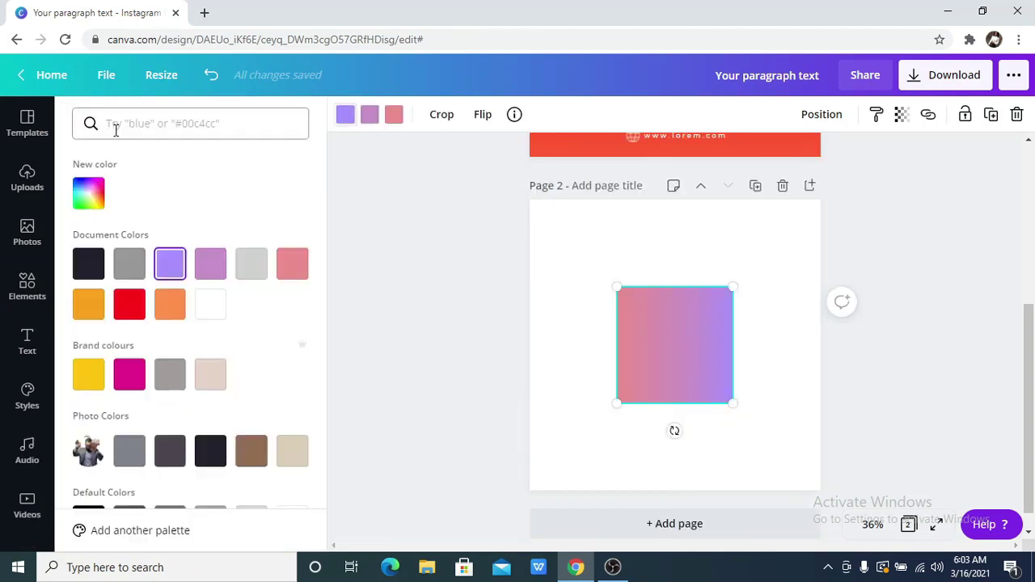
pyautogui.click(133, 318)
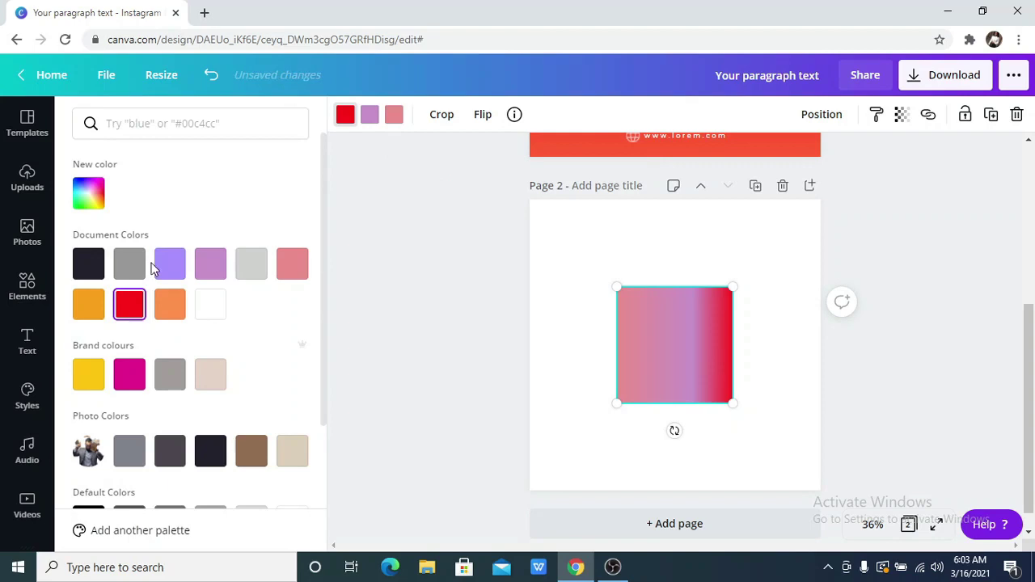
pyautogui.click(367, 117)
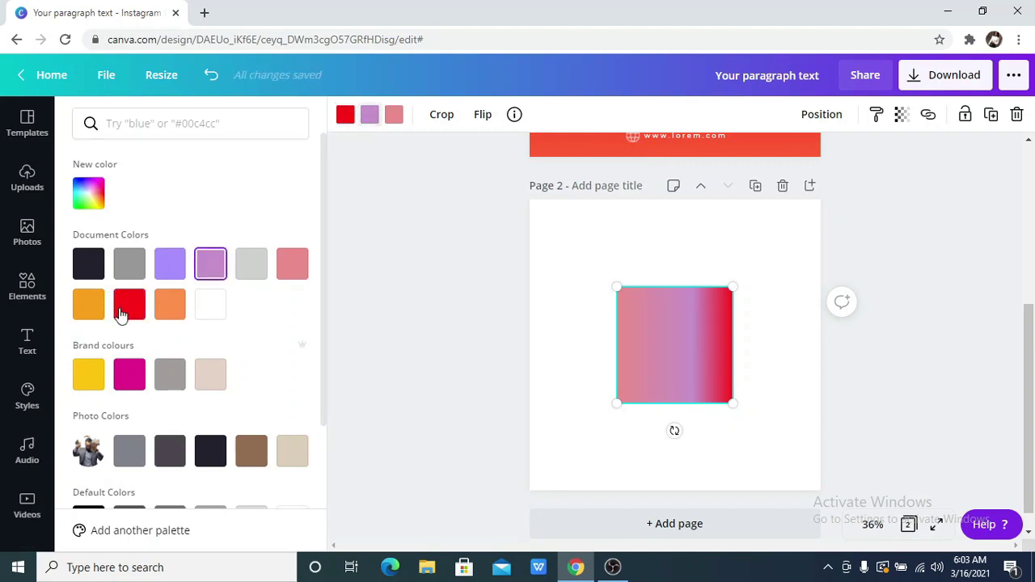
pyautogui.click(123, 309)
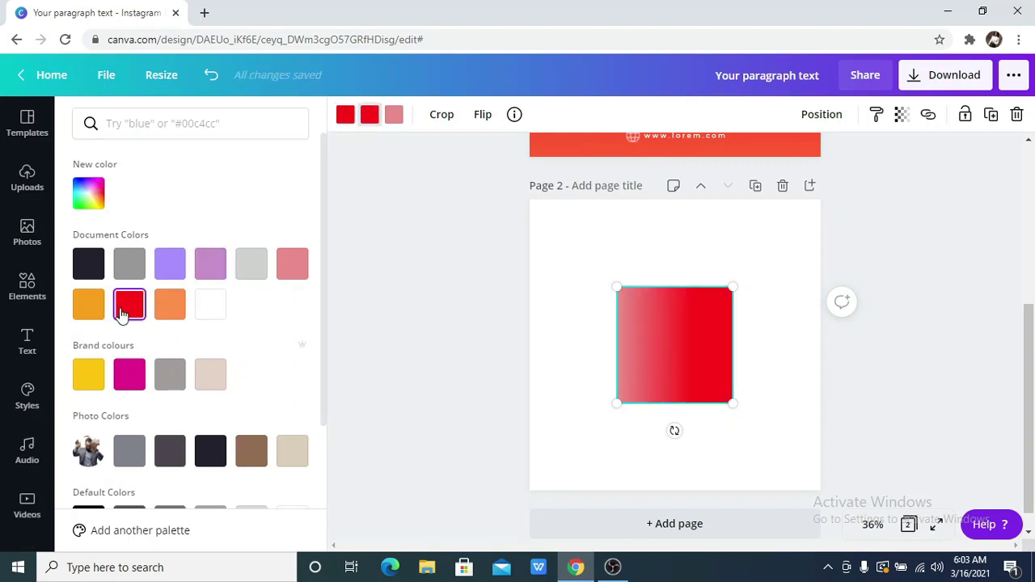
pyautogui.click(392, 128)
pyautogui.click(169, 305)
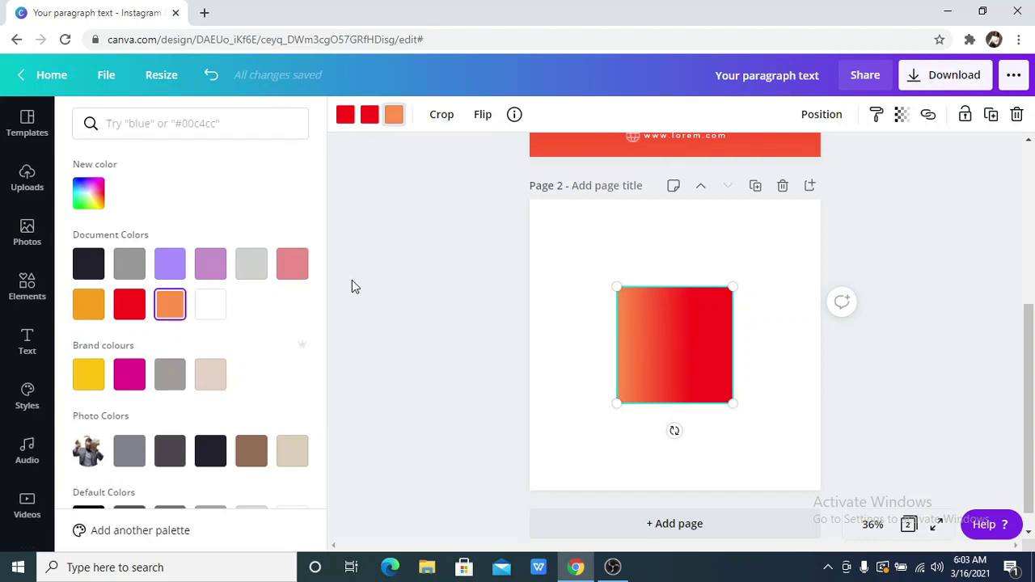
pyautogui.press('Escape')
# Step: Rotate the gradient square a quarter turn so red is at the top, and enlarge it to cover all of page 2
pyautogui.moveTo(605, 405); pyautogui.dragTo(591, 348)
pyautogui.moveTo(601, 288); pyautogui.dragTo(687, 194)
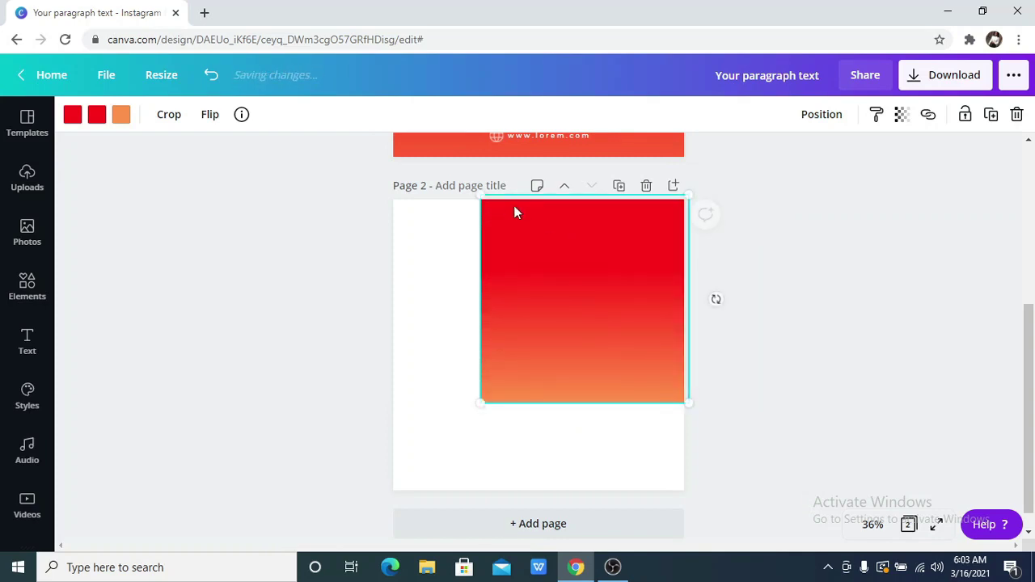
pyautogui.moveTo(482, 200); pyautogui.dragTo(310, 228)
pyautogui.moveTo(595, 353); pyautogui.dragTo(599, 393)
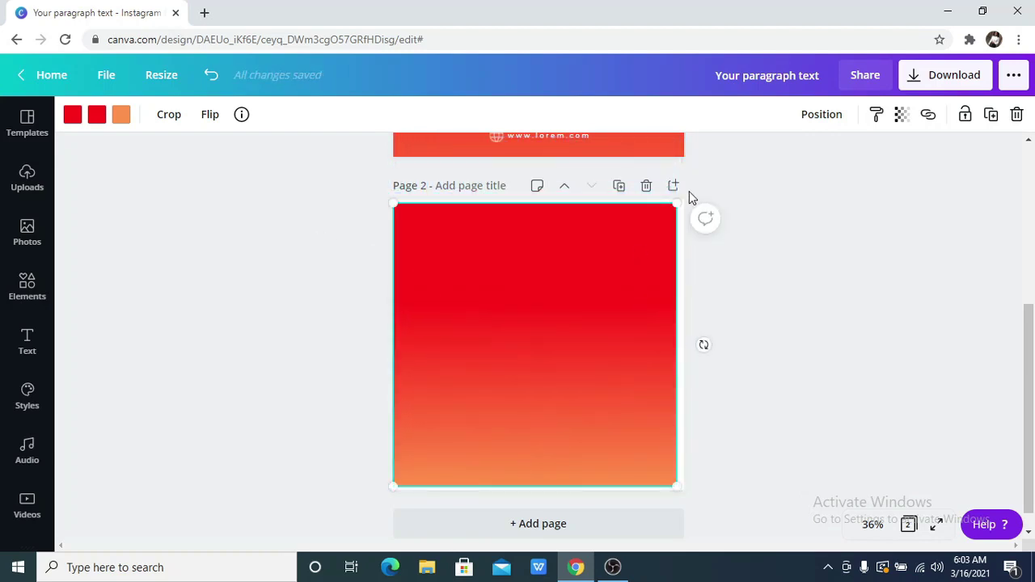
pyautogui.moveTo(673, 211); pyautogui.dragTo(691, 209)
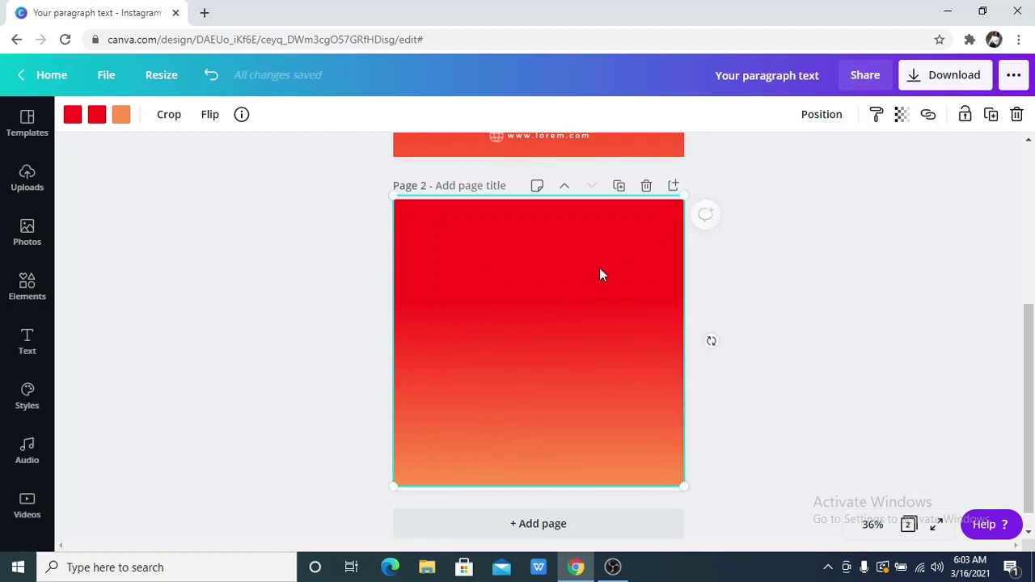
pyautogui.click(776, 293)
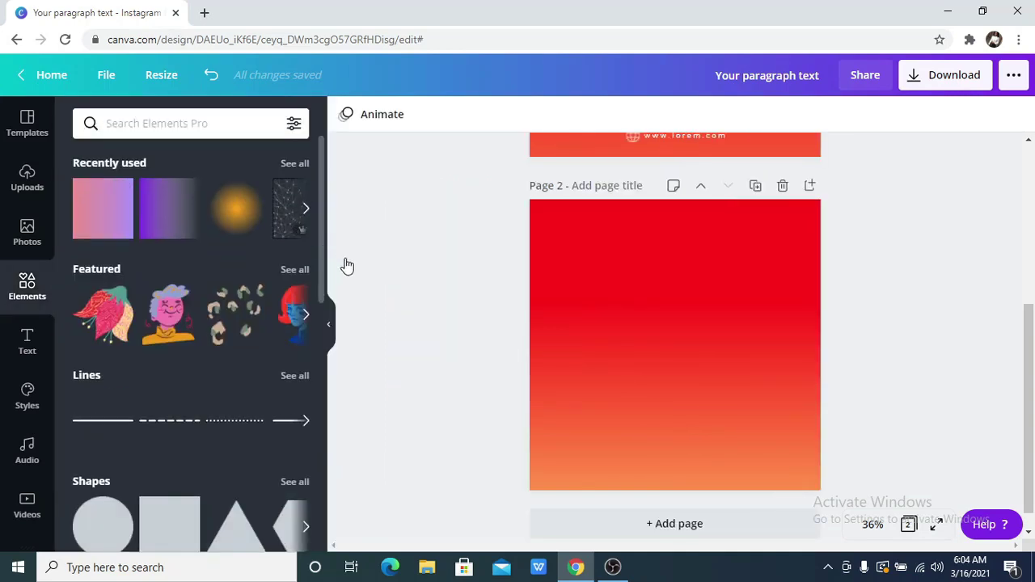
# Step: Add the recently used abstract geometric line pattern to page 2 and view its information
pyautogui.click(288, 208)
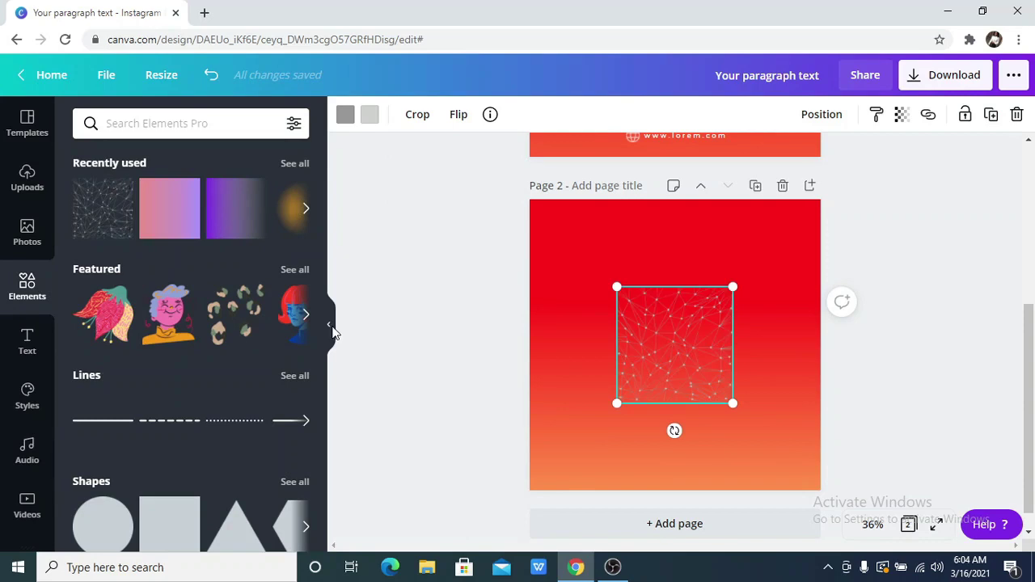
pyautogui.click(333, 328)
pyautogui.click(226, 117)
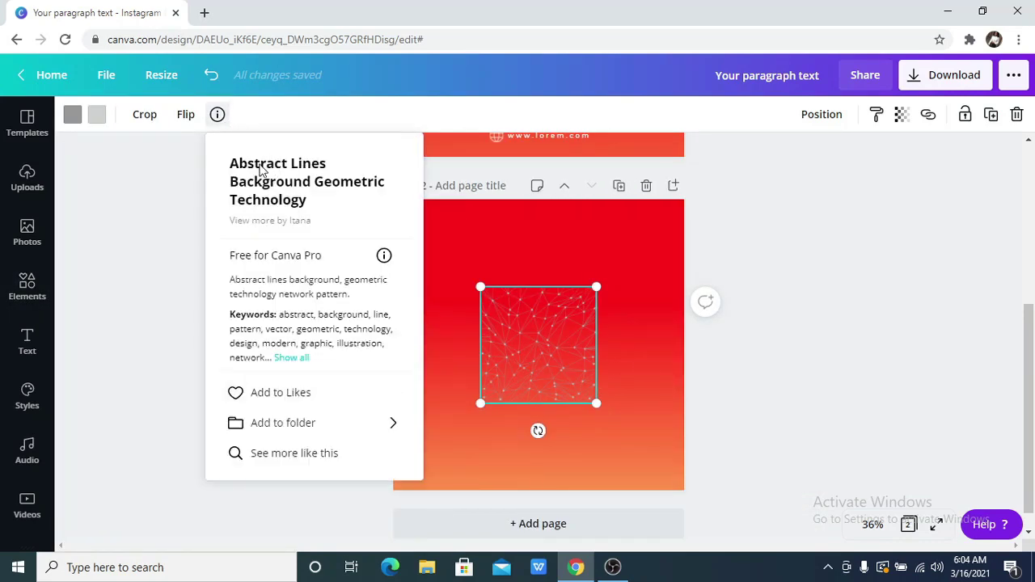
pyautogui.click(143, 262)
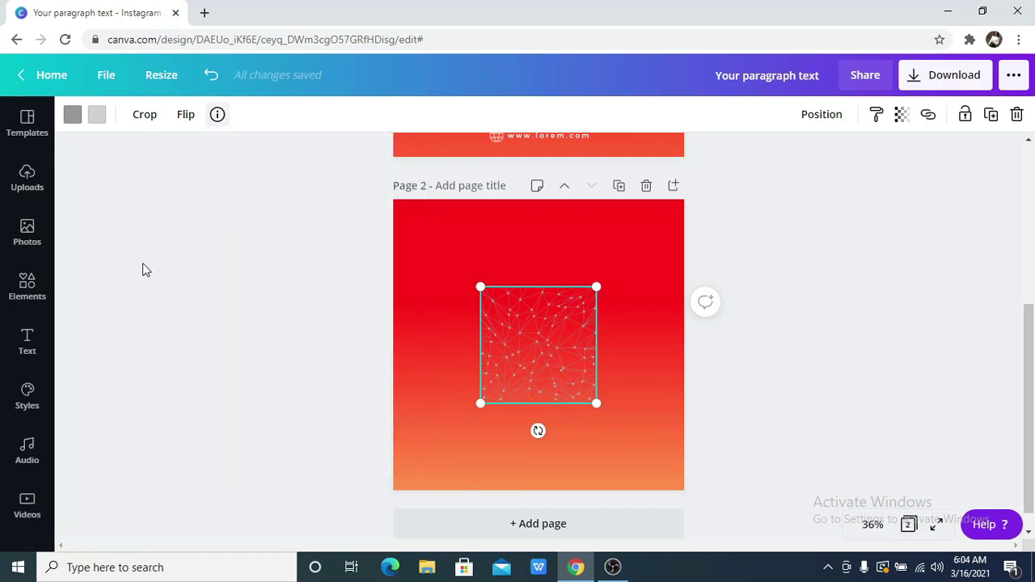
# Step: Enlarge the line pattern until it covers the whole of page 2
pyautogui.click(483, 291)
pyautogui.moveTo(480, 289); pyautogui.dragTo(394, 199)
pyautogui.moveTo(539, 412); pyautogui.dragTo(695, 526)
pyautogui.moveTo(583, 416); pyautogui.dragTo(582, 412)
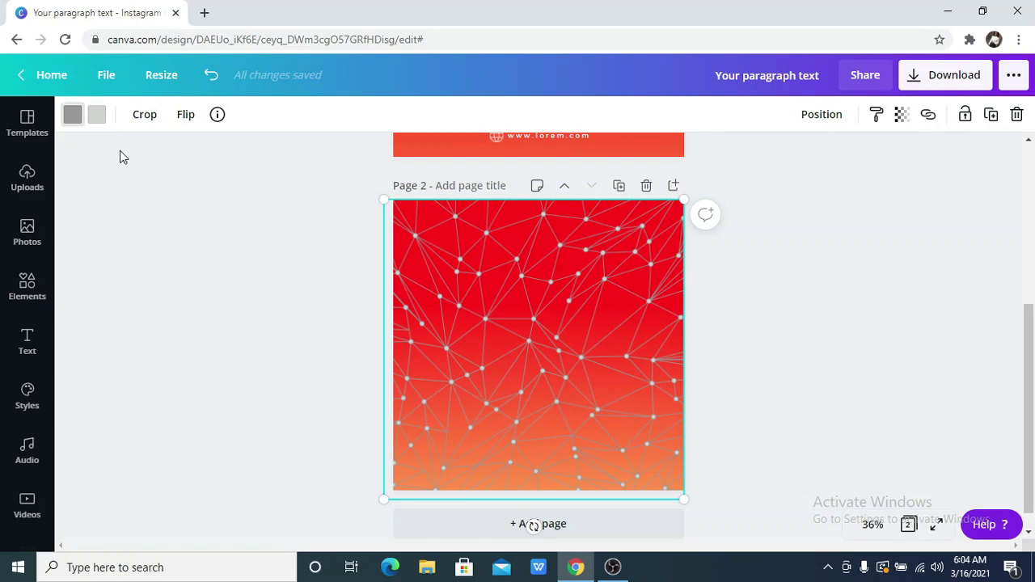
# Step: Recolour the pattern's lines red and its dots orange using the document colours
pyautogui.click(72, 114)
pyautogui.click(250, 263)
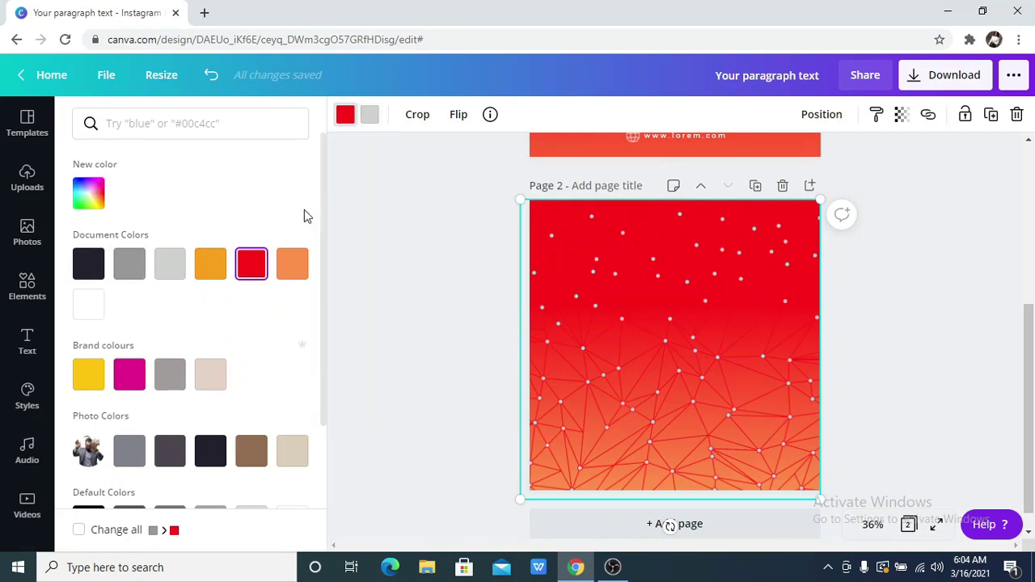
pyautogui.click(369, 120)
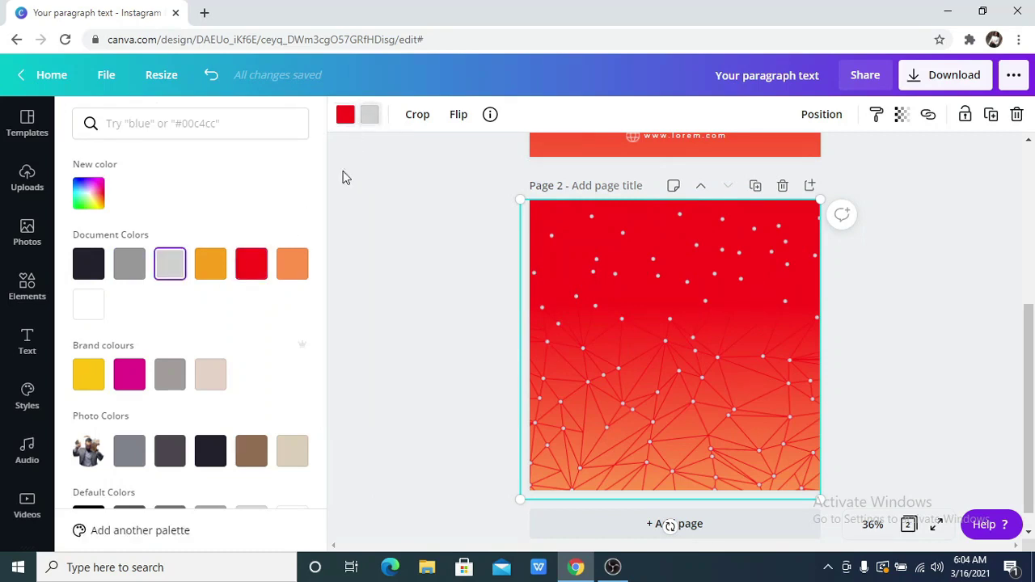
pyautogui.click(301, 269)
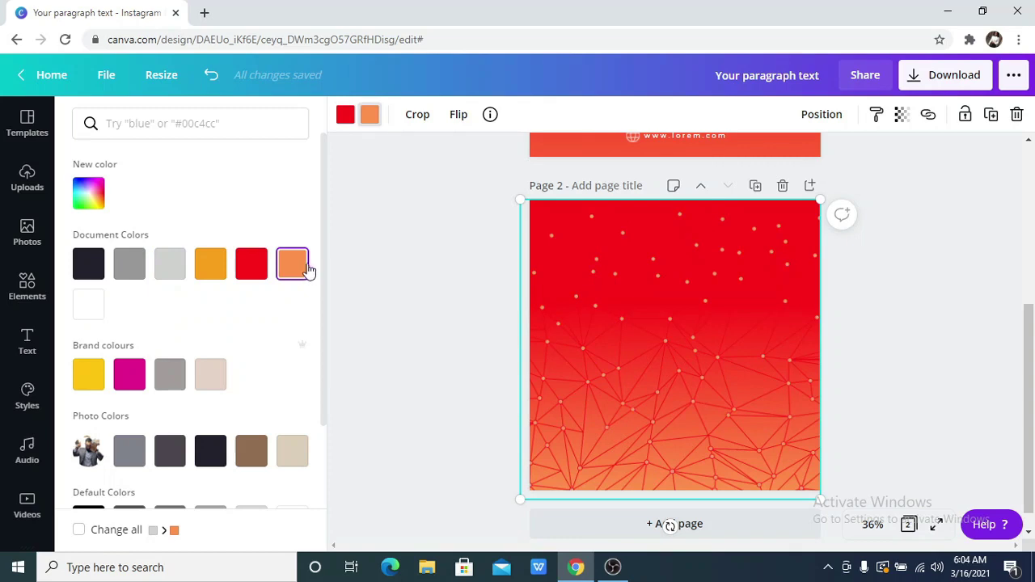
# Step: Change the colour of the pattern's connecting lines to white
pyautogui.click(345, 118)
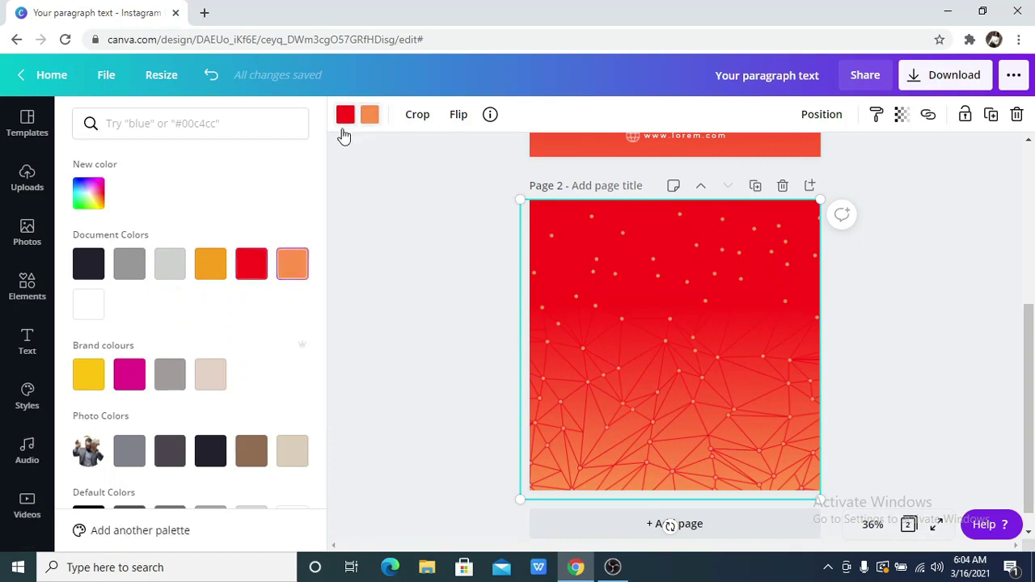
pyautogui.click(94, 308)
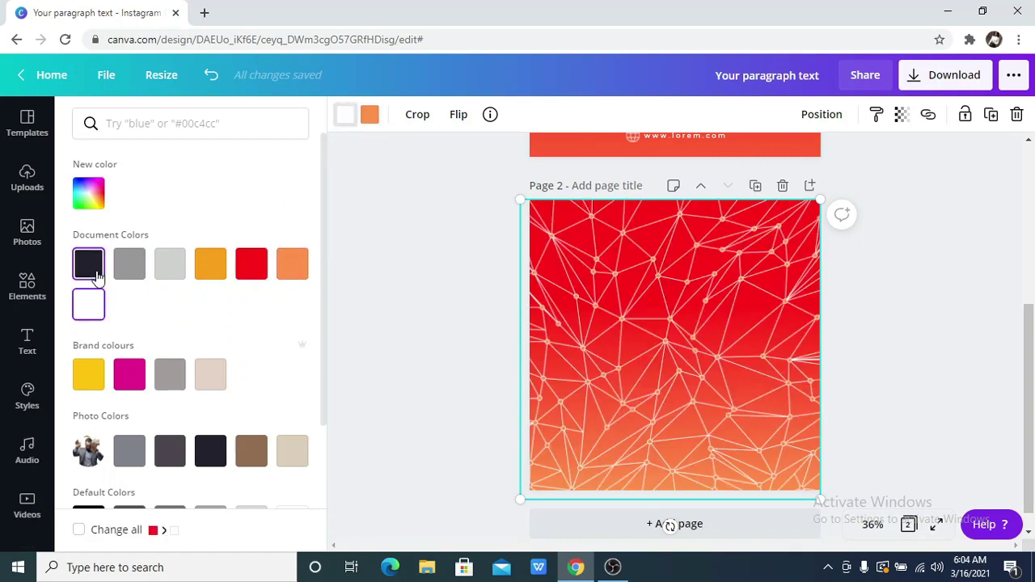
pyautogui.click(96, 278)
pyautogui.click(363, 296)
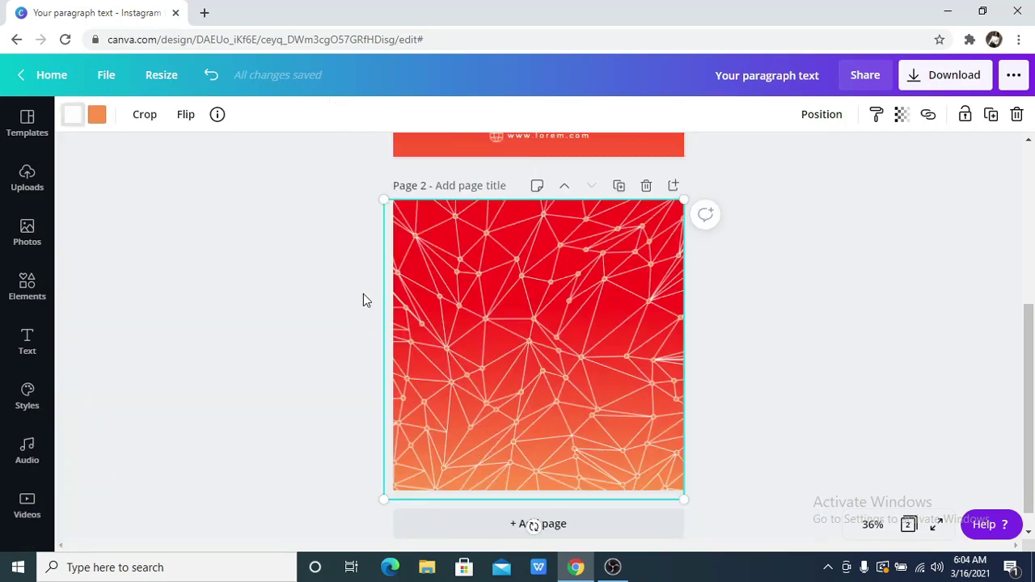
# Step: Set the line pattern's transparency to 9 and deselect it
pyautogui.click(902, 114)
pyautogui.moveTo(850, 165); pyautogui.dragTo(766, 188)
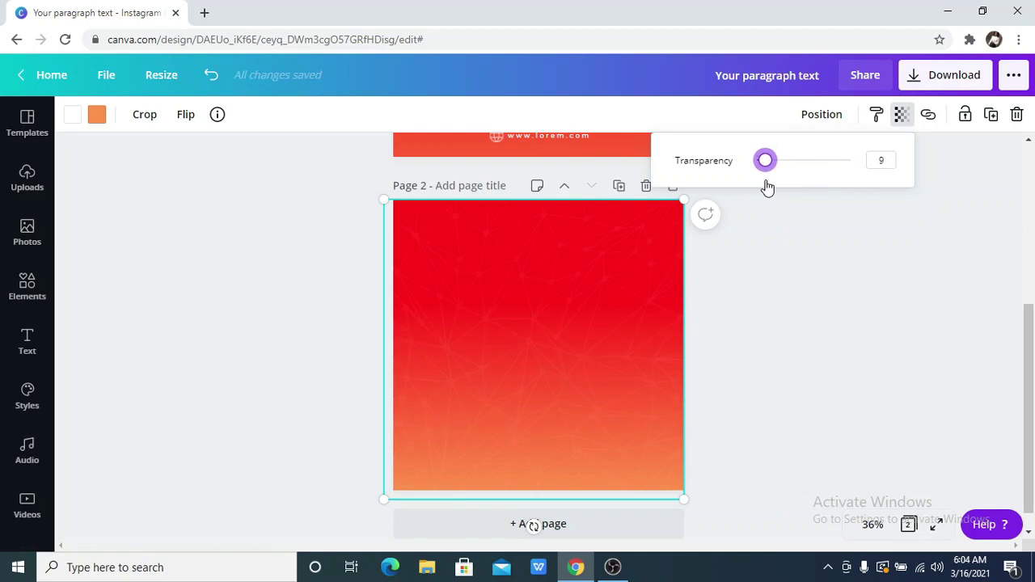
pyautogui.click(823, 252)
pyautogui.click(821, 253)
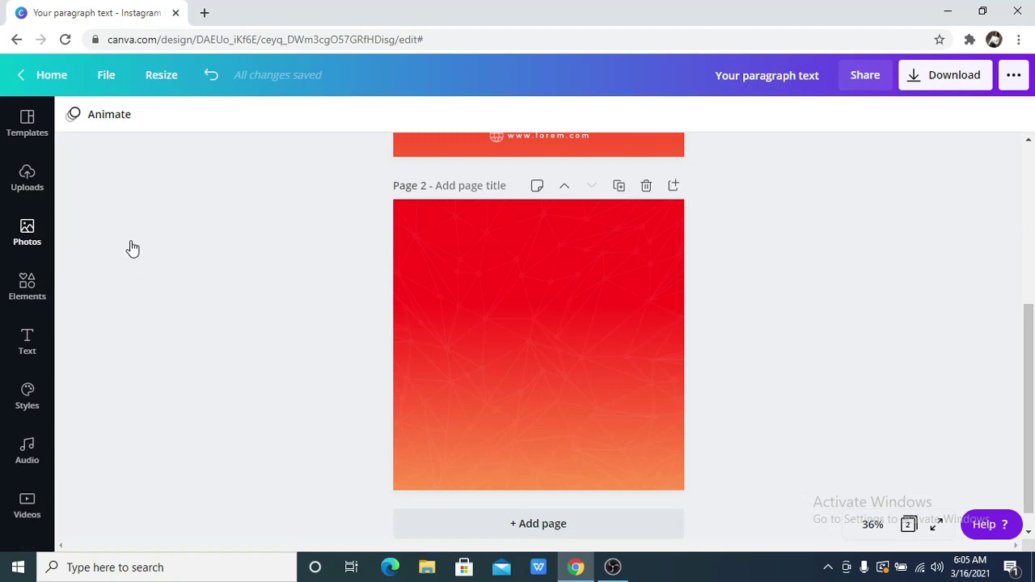
# Step: Add the recently used photo of the suited man holding banknotes to page 2
pyautogui.click(27, 232)
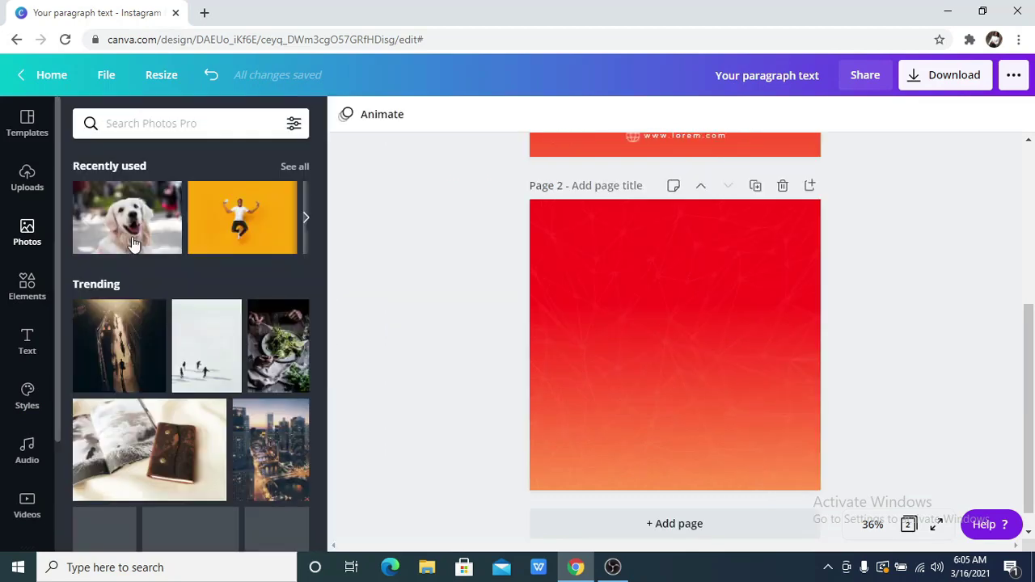
pyautogui.click(307, 220)
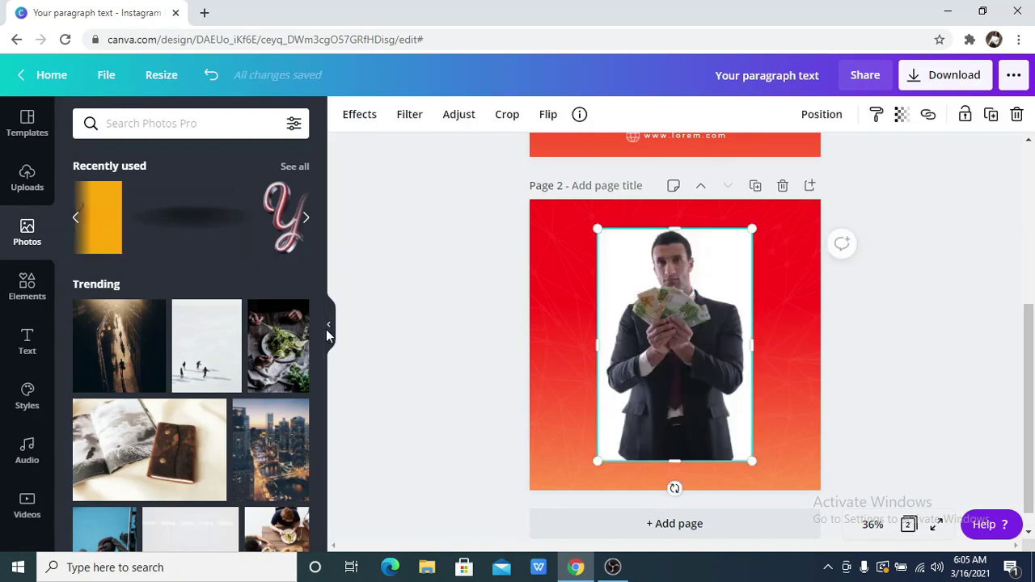
pyautogui.click(331, 327)
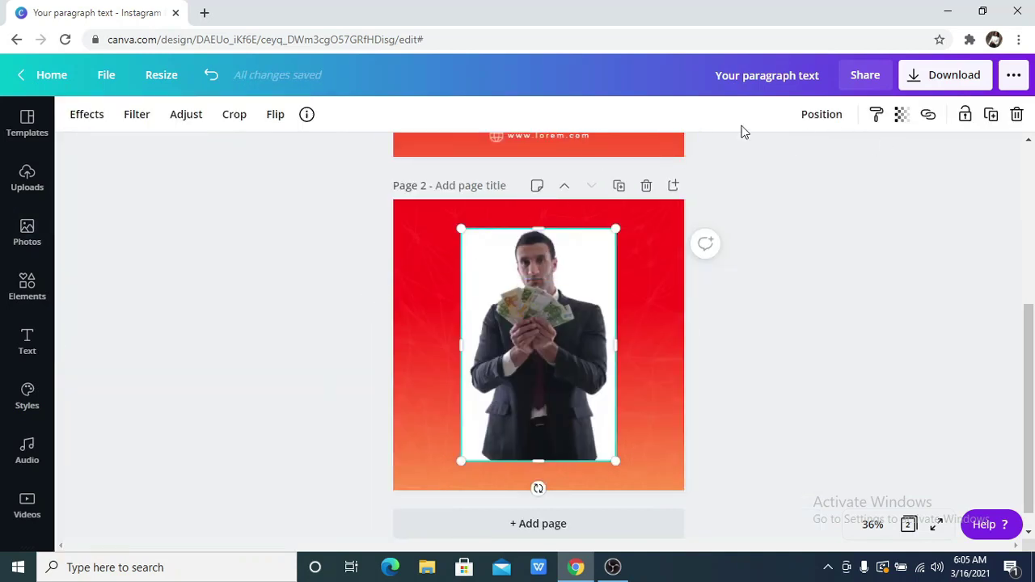
# Step: Apply the Background Remover to the man's photo and crop off its lower part below the jacket's waist
pyautogui.click(96, 134)
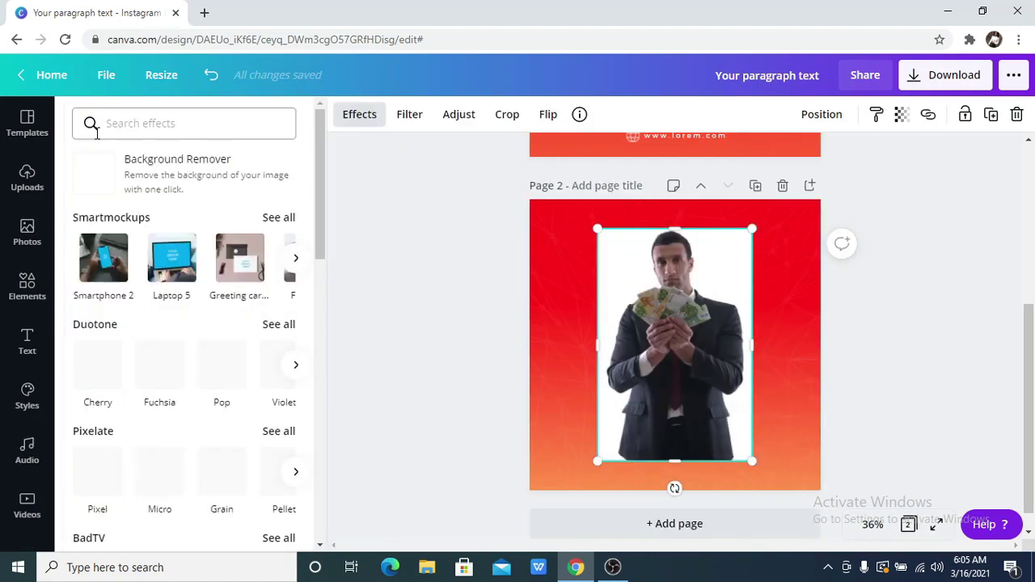
pyautogui.click(189, 185)
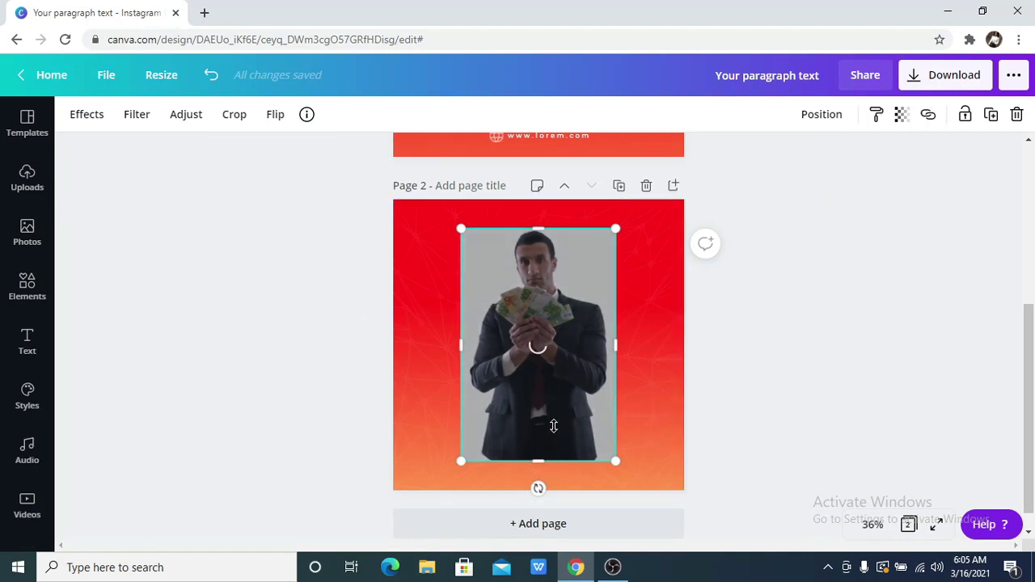
pyautogui.moveTo(556, 462); pyautogui.dragTo(588, 402)
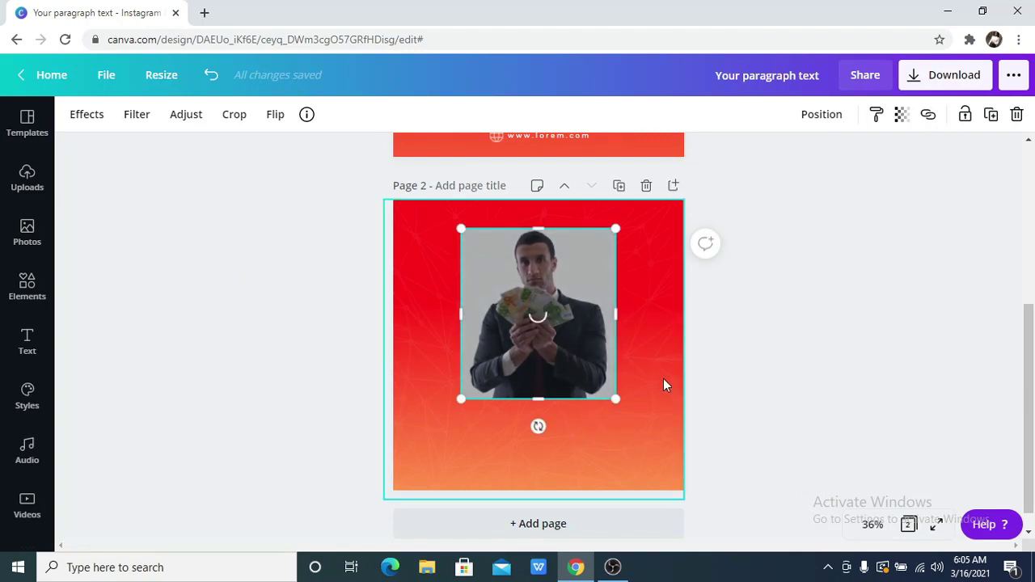
# Step: Deselect the man's photo and search the elements library for gradient
pyautogui.click(762, 373)
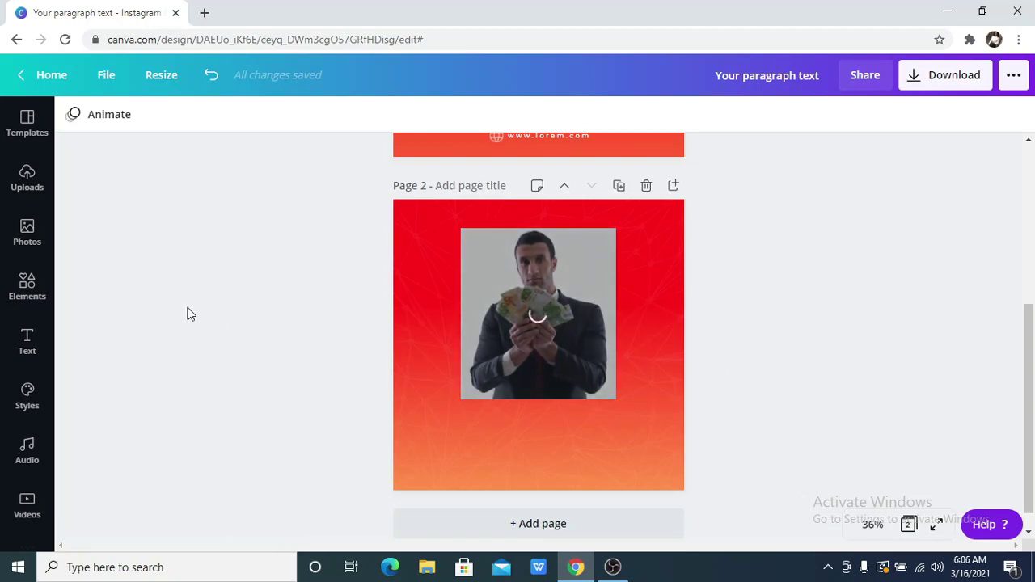
pyautogui.click(38, 301)
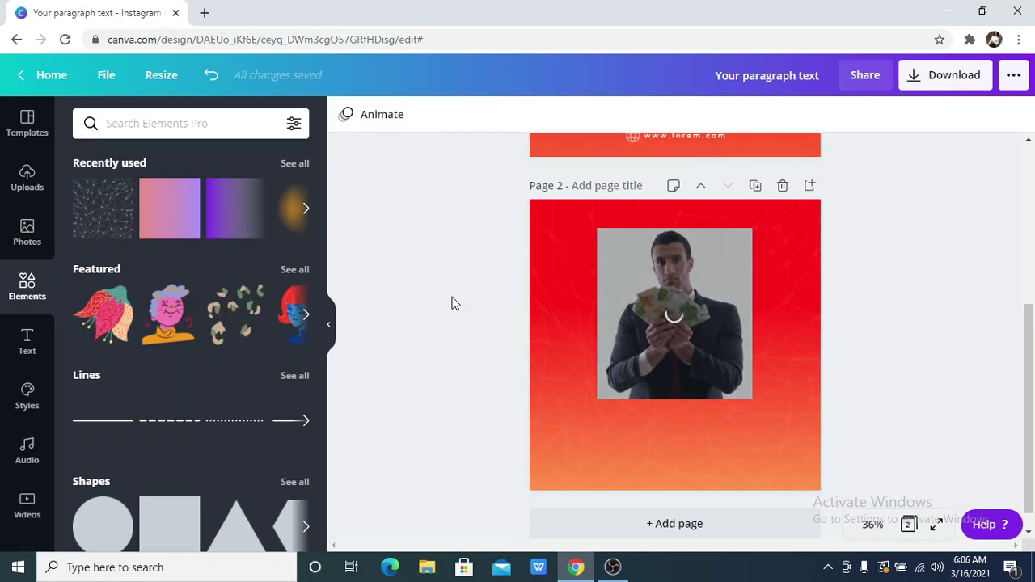
pyautogui.click(274, 121)
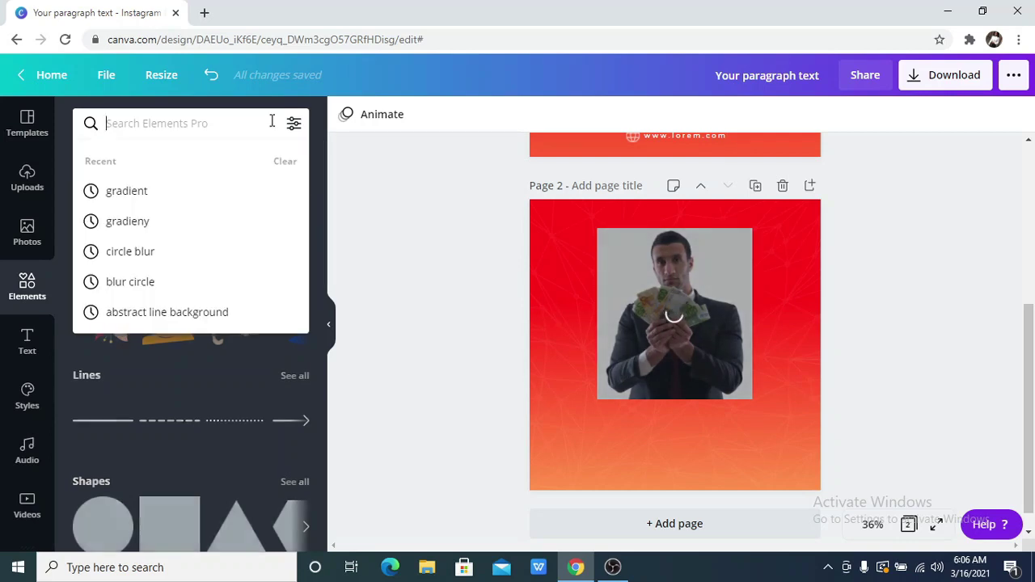
pyautogui.write('gra')
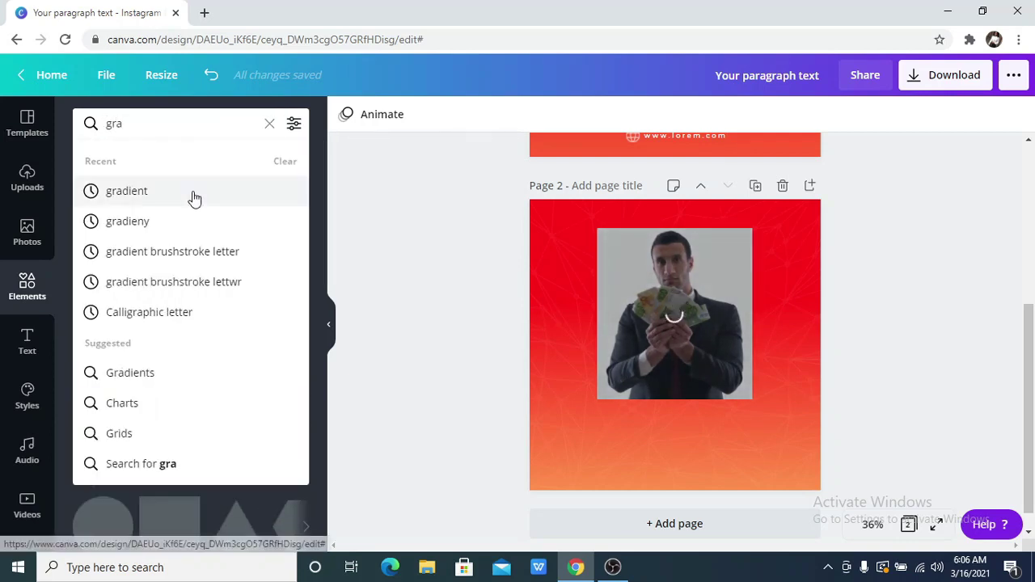
pyautogui.click(257, 202)
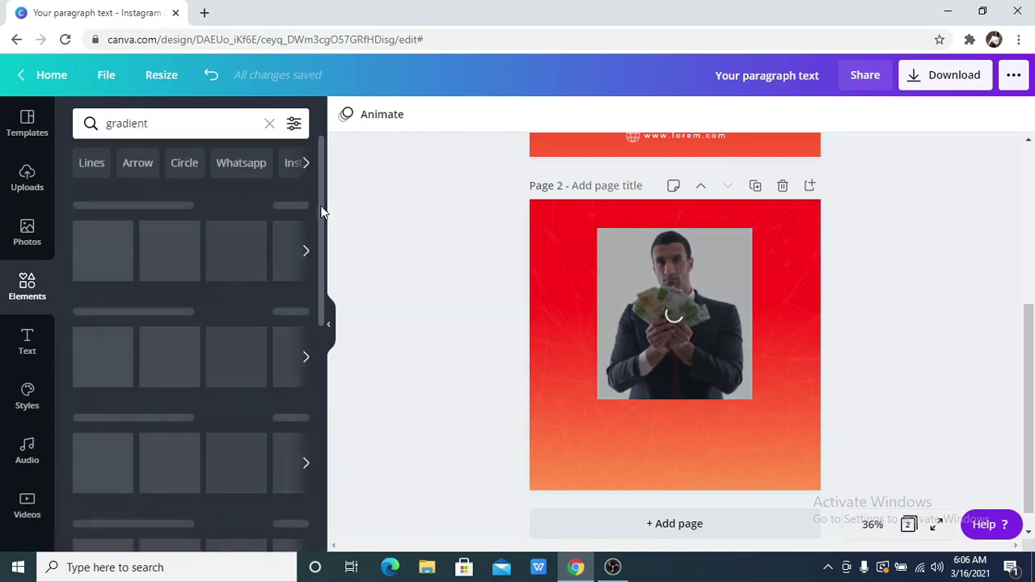
# Step: Find the free purple square "Gradient that fades to transparency" and add it to page 2
pyautogui.scroll(-5, 295, 218)
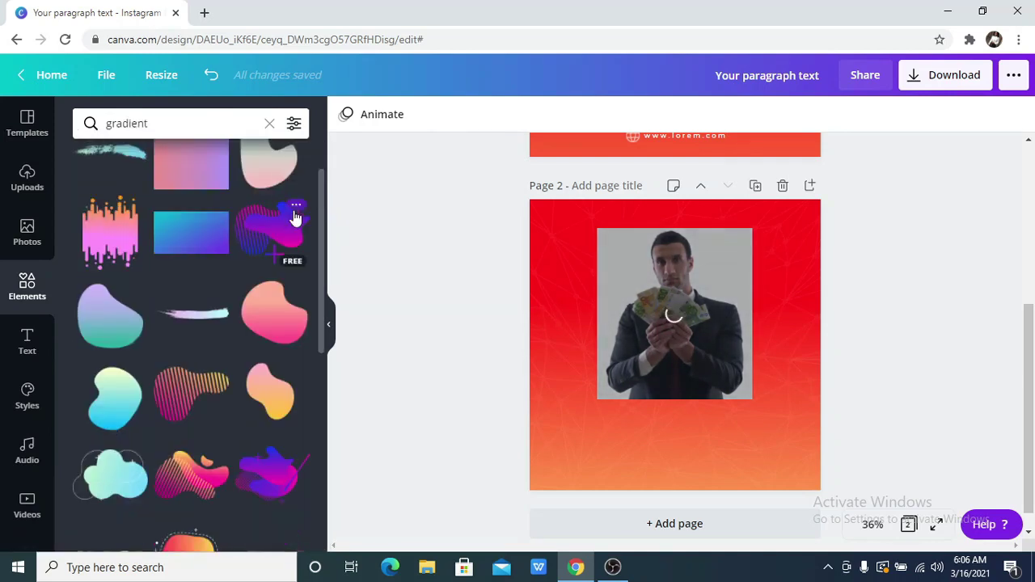
pyautogui.scroll(-7, 296, 218)
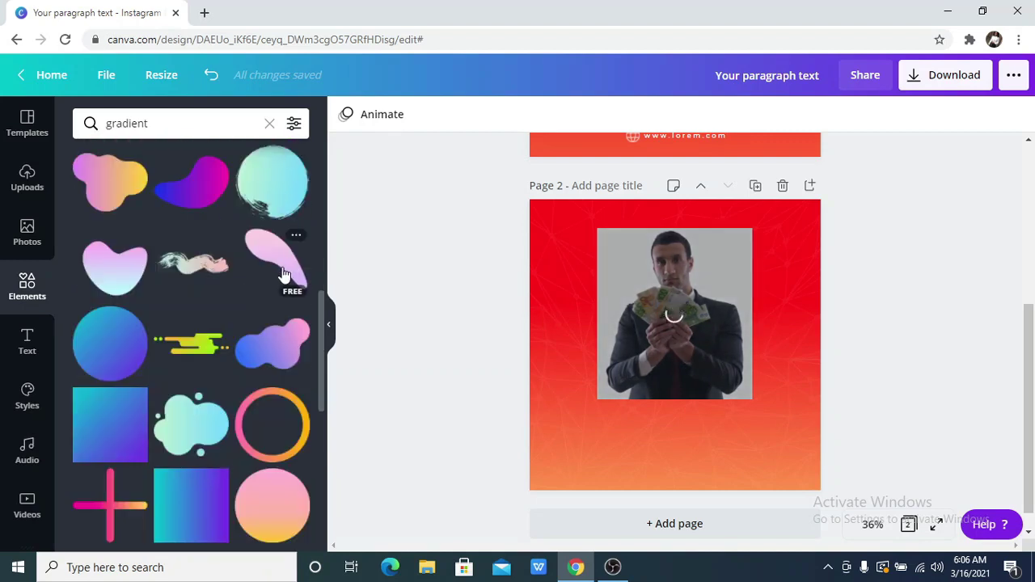
pyautogui.scroll(-6, 279, 290)
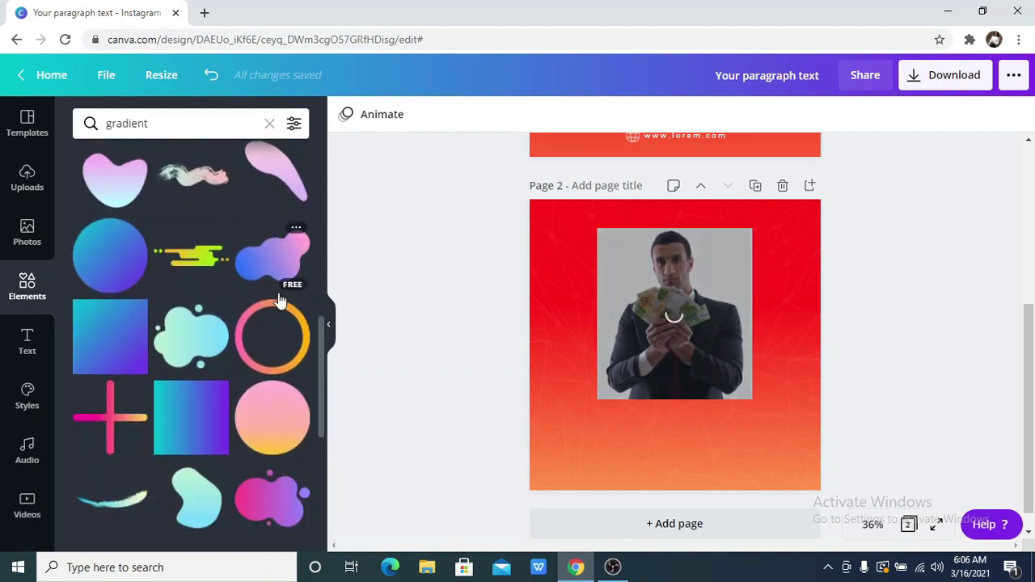
pyautogui.scroll(-4, 279, 303)
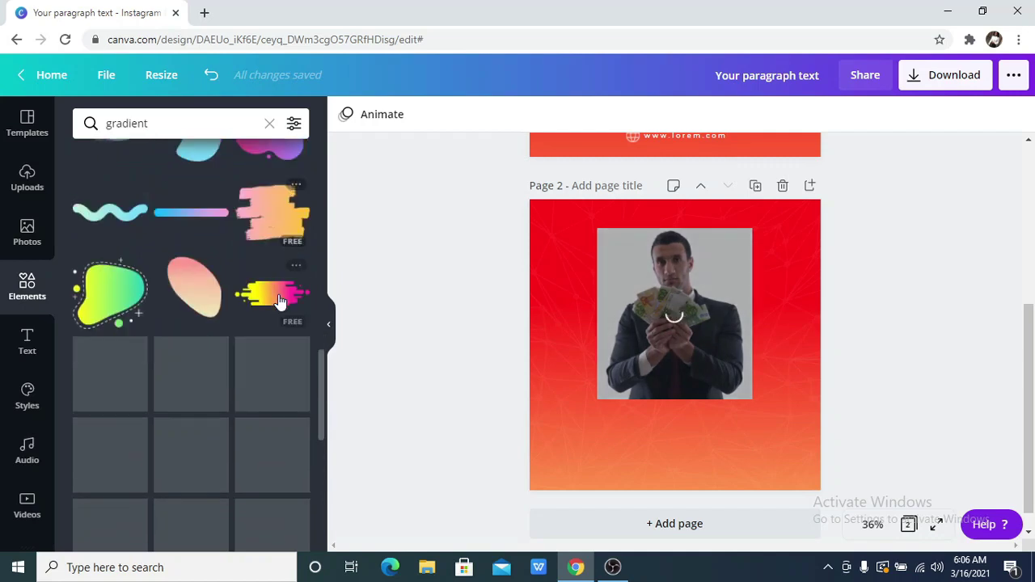
pyautogui.scroll(-8, 279, 300)
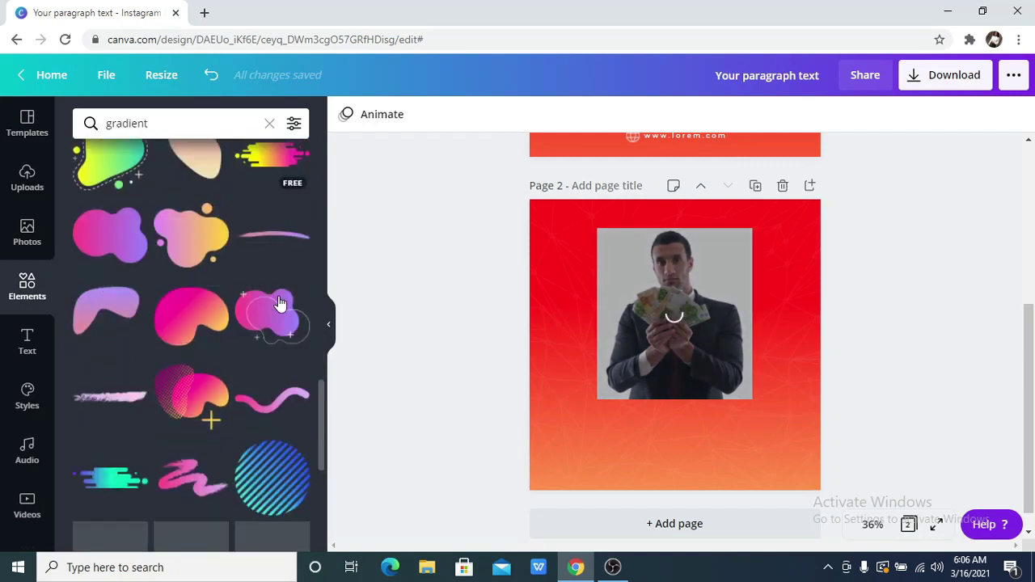
pyautogui.scroll(-5, 277, 308)
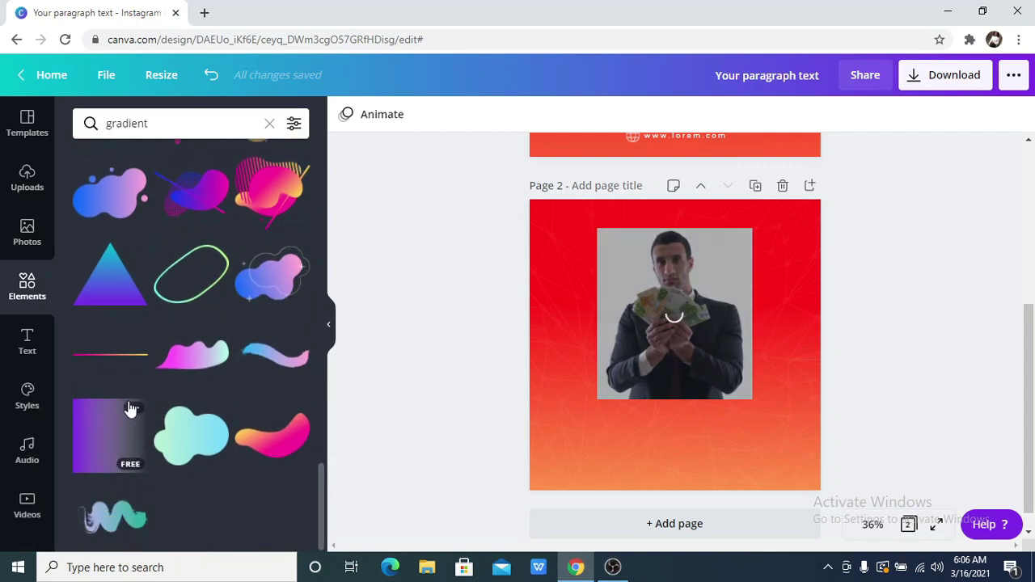
pyautogui.click(131, 408)
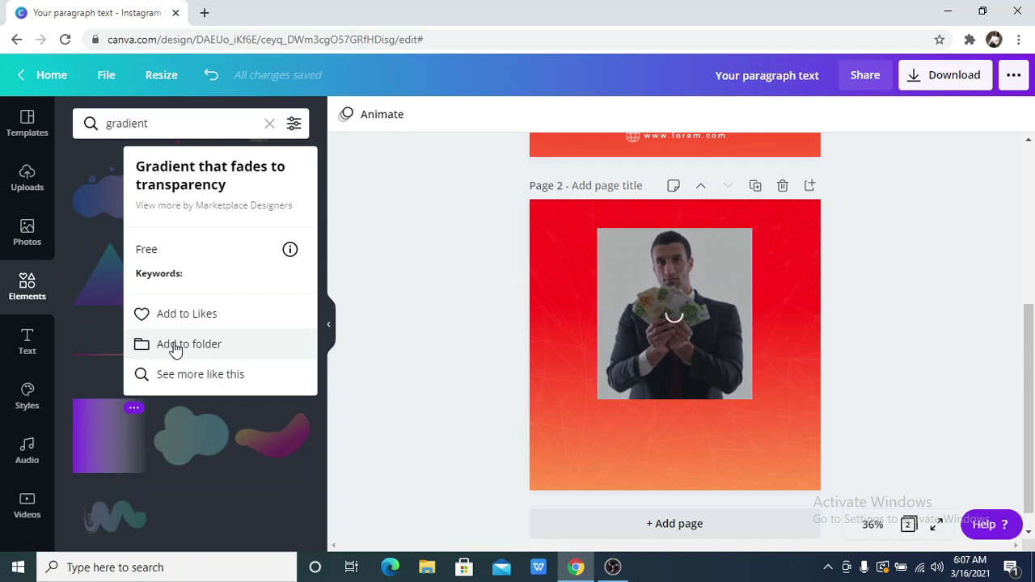
pyautogui.click(128, 427)
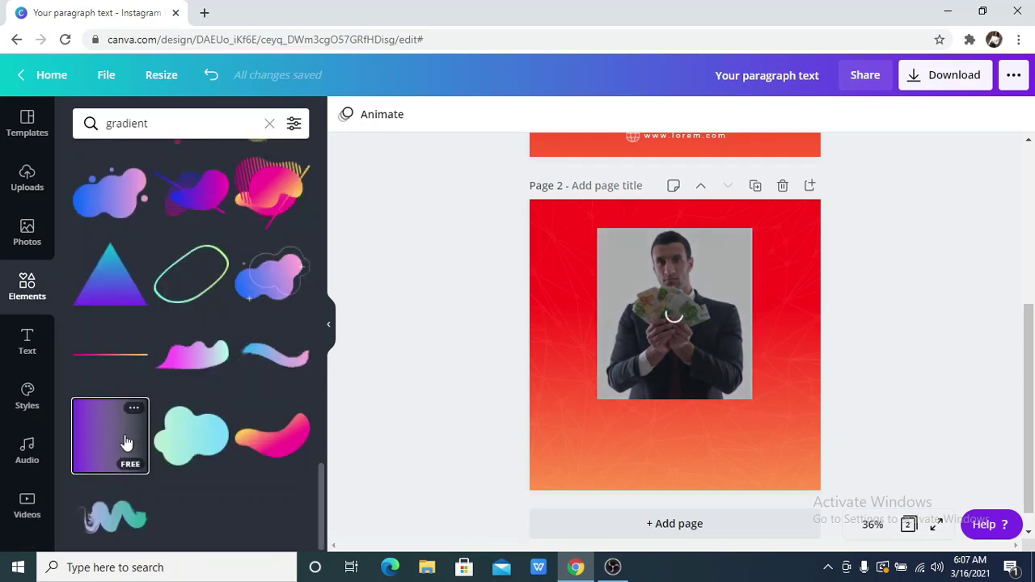
pyautogui.click(124, 439)
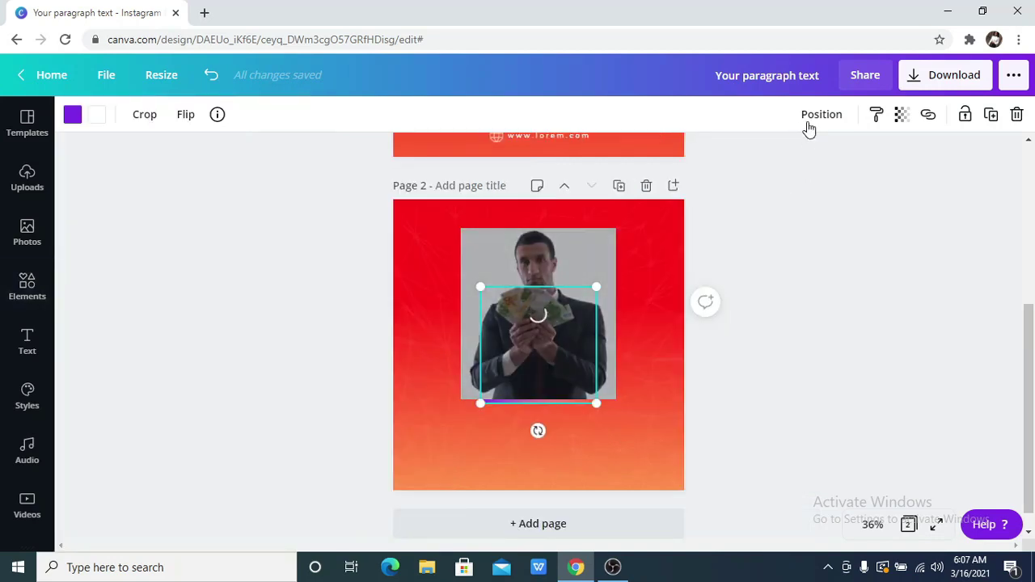
pyautogui.click(808, 116)
pyautogui.click(711, 191)
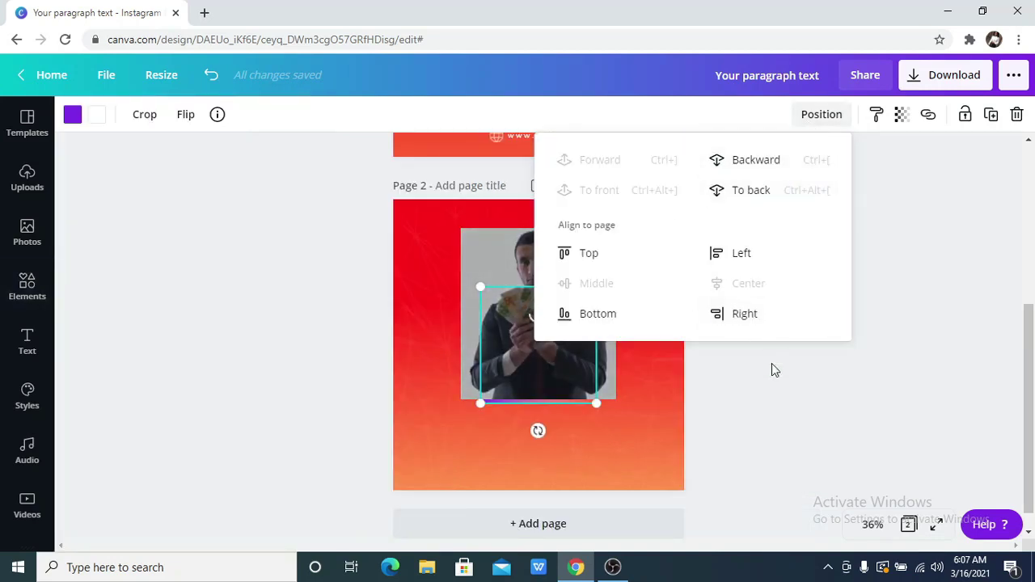
pyautogui.click(686, 413)
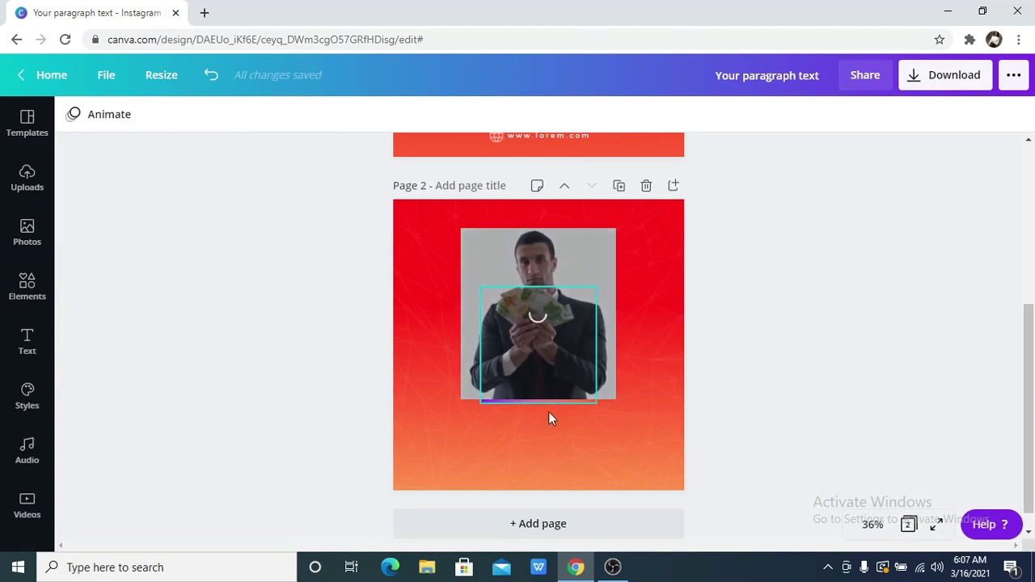
# Step: Place the purple gradient near page 2's lower-left corner, rotate it 90° counter-clockwise so its solid end faces down, and deselect it
pyautogui.moveTo(556, 396); pyautogui.dragTo(480, 455)
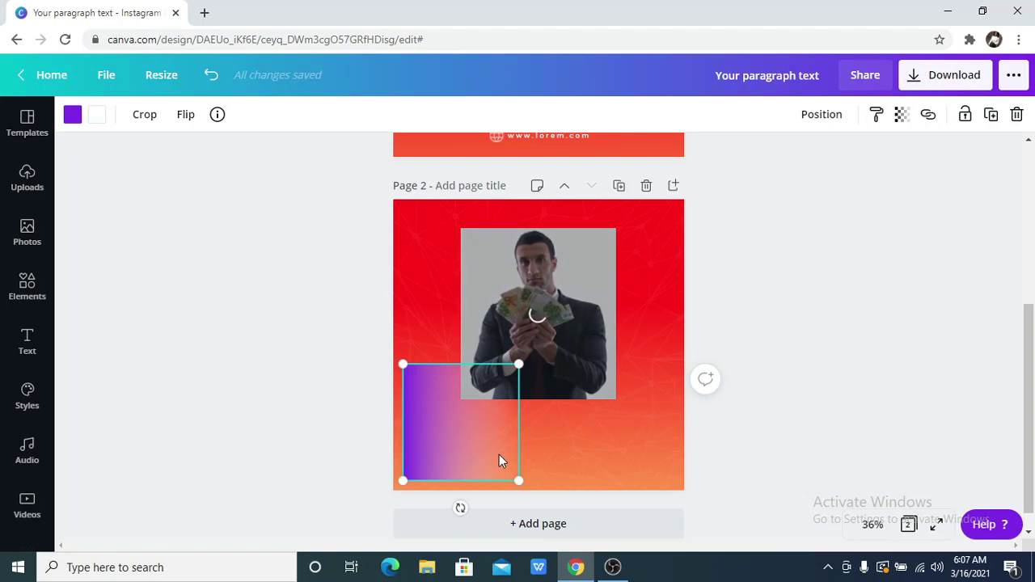
pyautogui.moveTo(480, 501); pyautogui.dragTo(518, 418)
pyautogui.click(542, 310)
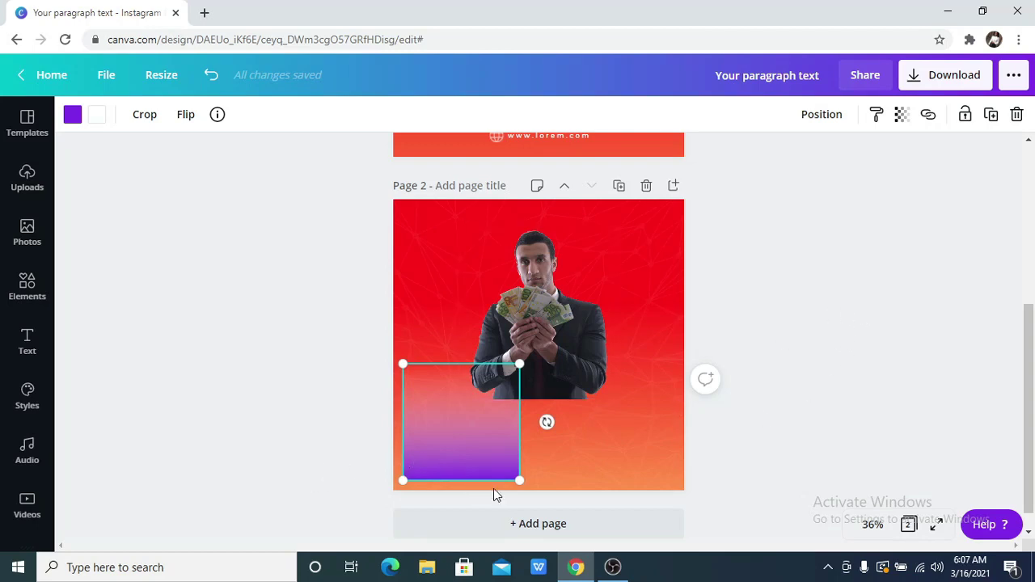
pyautogui.click(278, 394)
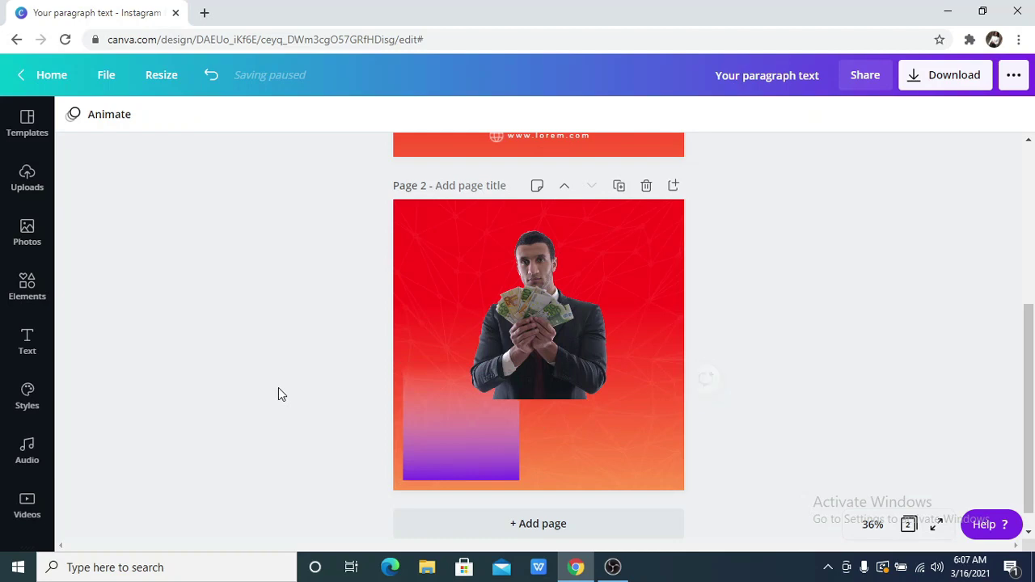
# Step: Set the gradient's first colour to the document red and its second colour to the document orange
pyautogui.click(457, 422)
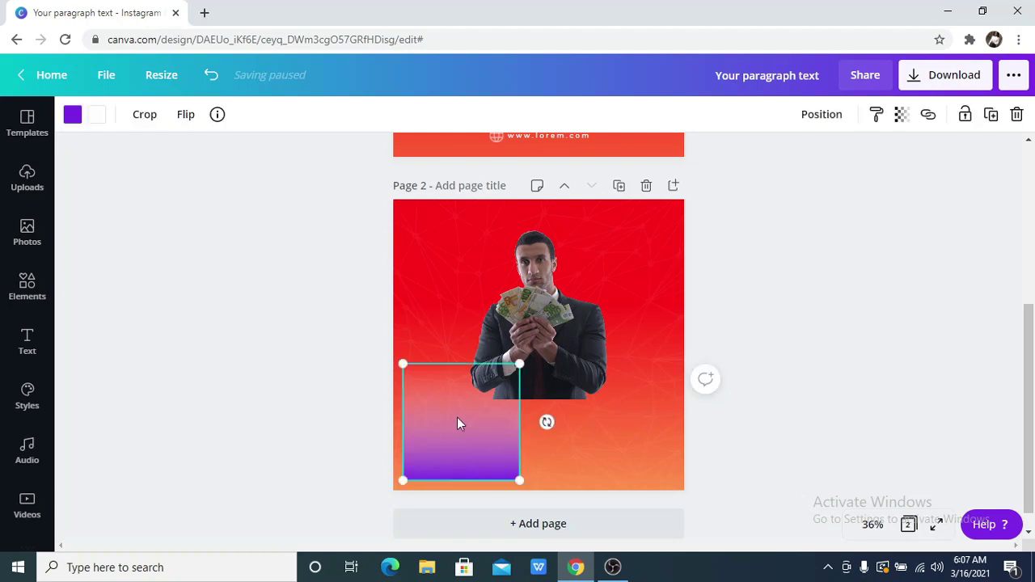
pyautogui.click(72, 114)
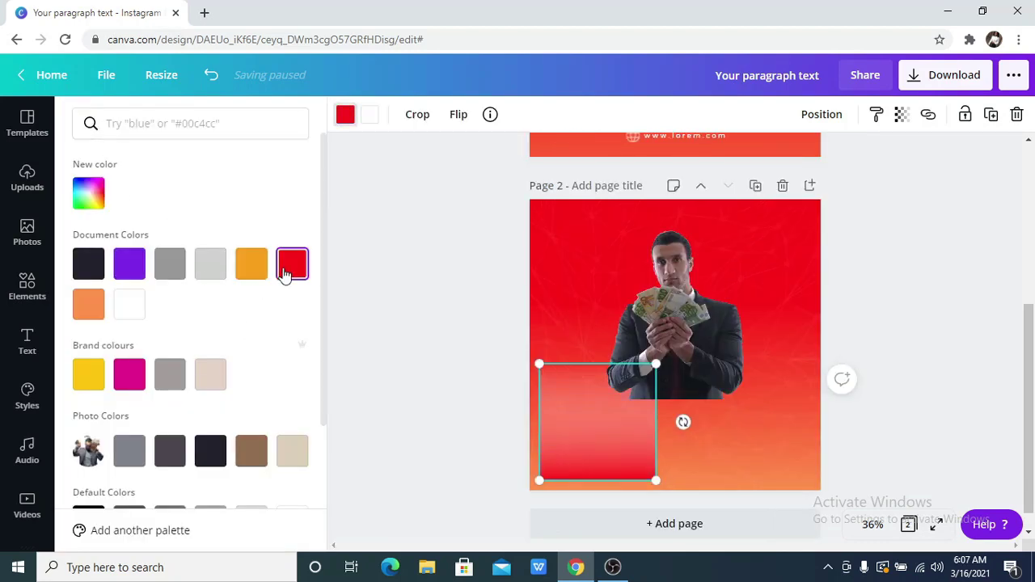
pyautogui.click(368, 118)
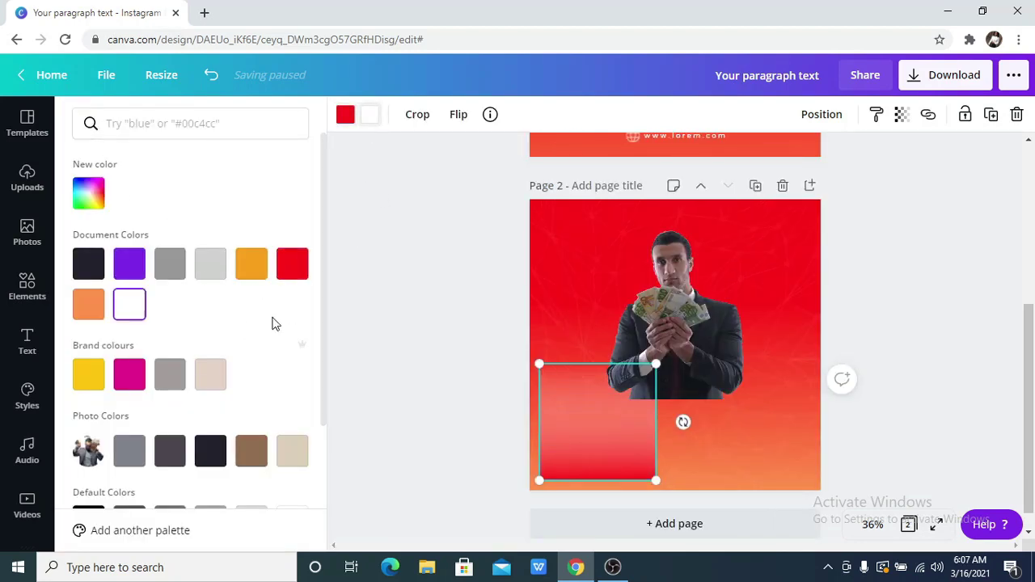
pyautogui.click(90, 308)
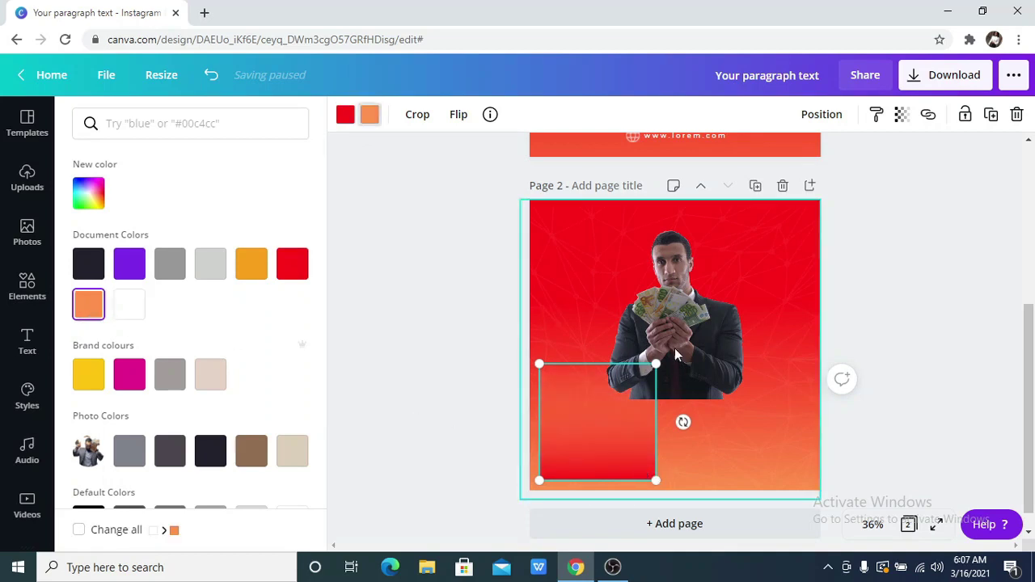
pyautogui.scroll(2, 674, 352)
pyautogui.scroll(-2, 675, 354)
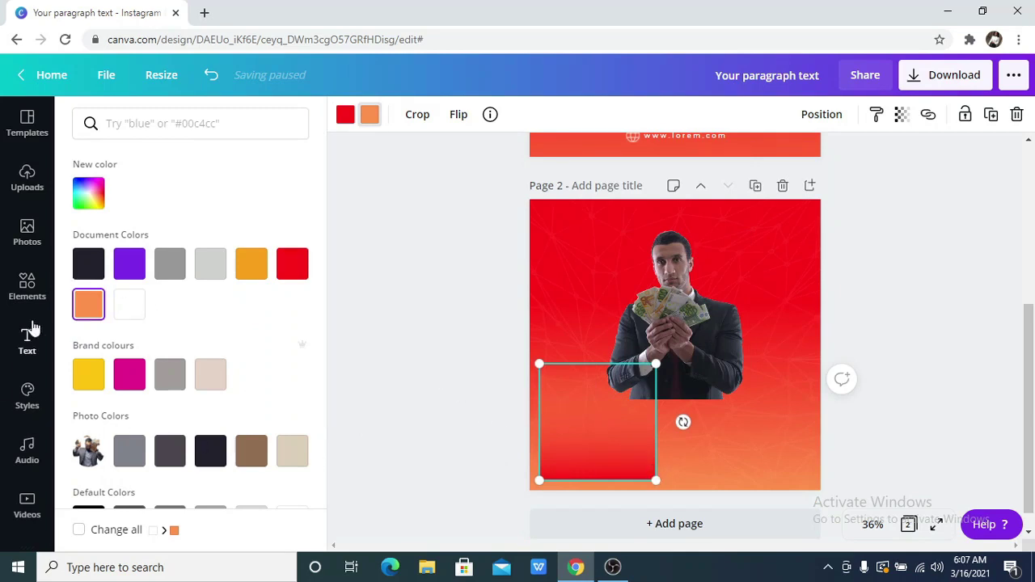
# Step: Swap the gradient's colours: document orange for the first colour and document red for the second
pyautogui.click(347, 119)
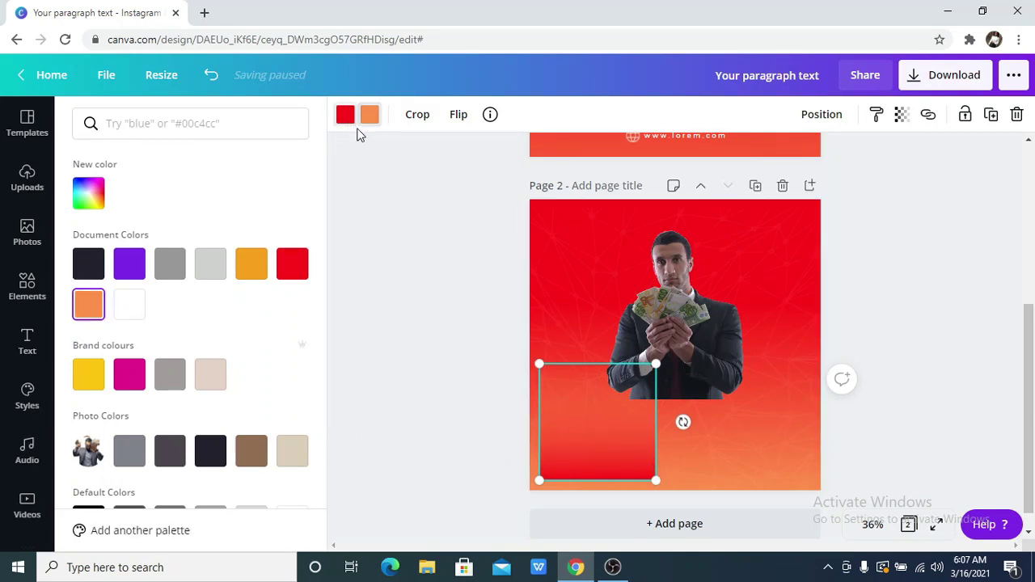
pyautogui.click(89, 305)
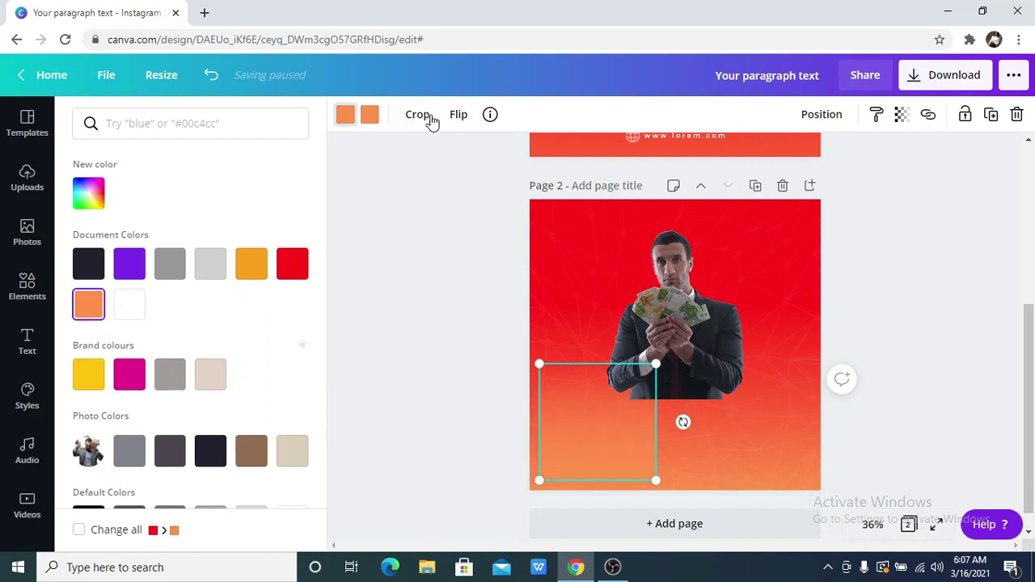
pyautogui.click(369, 120)
pyautogui.click(292, 263)
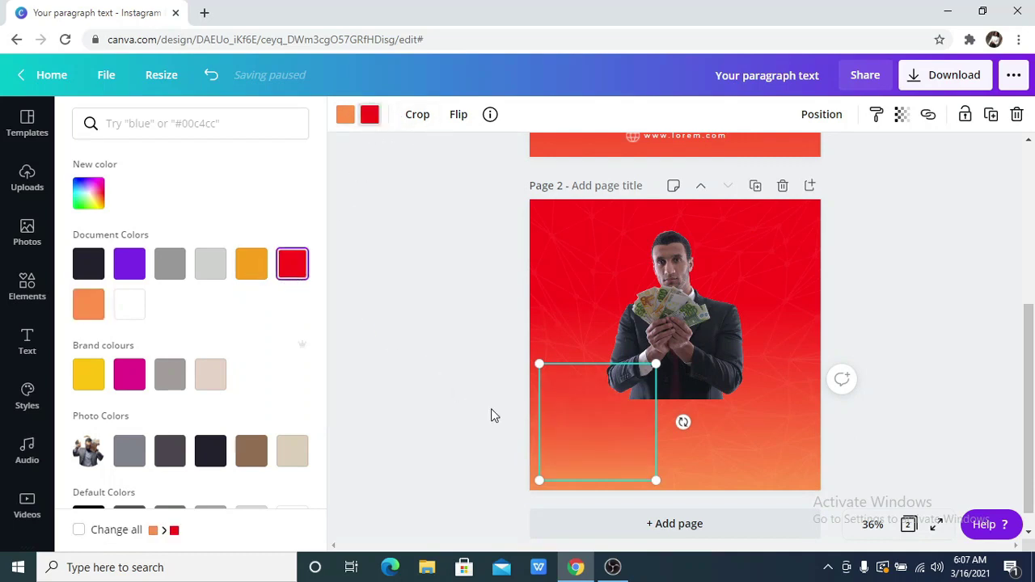
# Step: Enlarge the gradient to slightly wider than the page and place it over the man's lower body
pyautogui.click(628, 481)
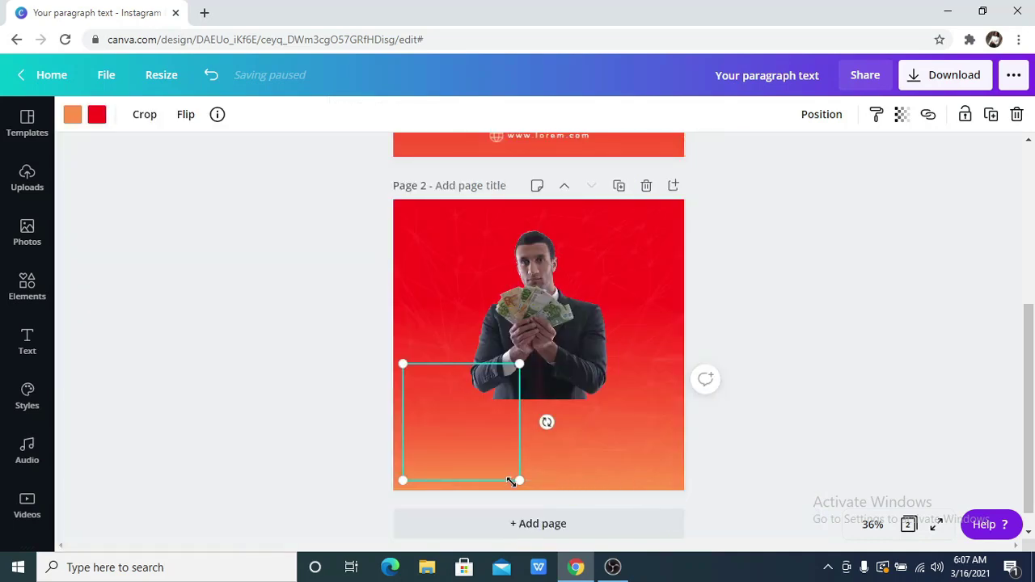
pyautogui.moveTo(548, 515); pyautogui.dragTo(703, 303)
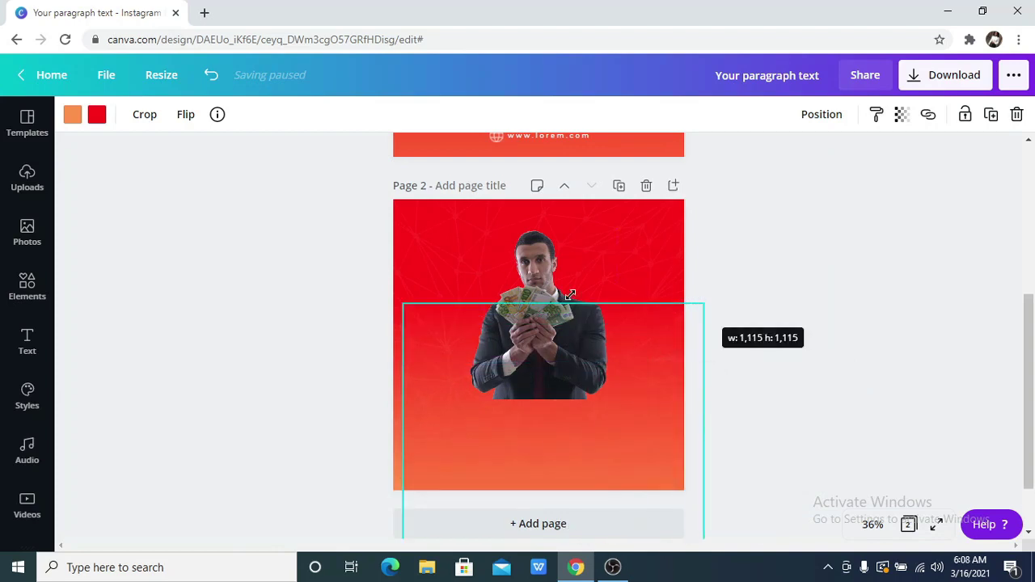
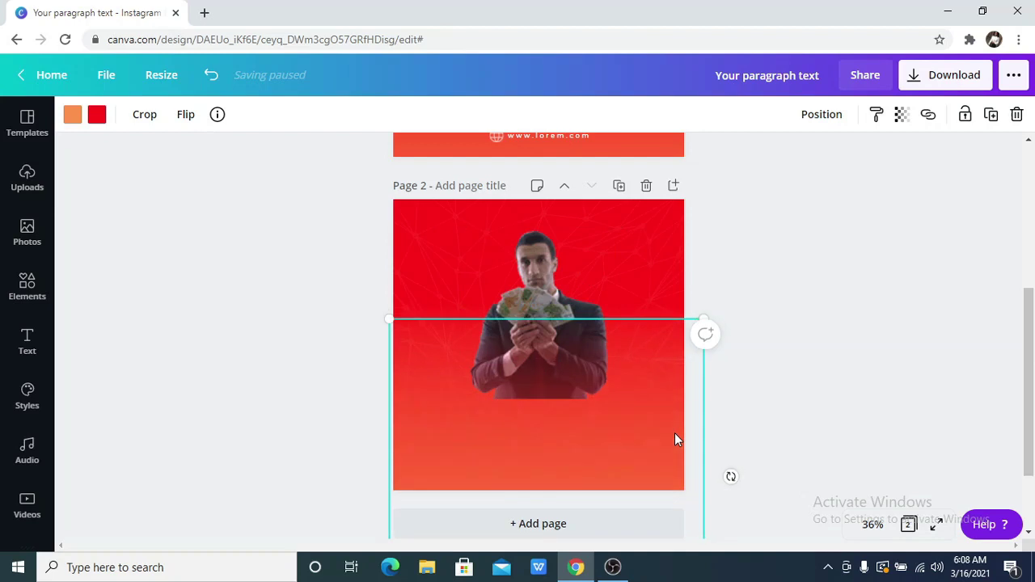
pyautogui.moveTo(663, 431); pyautogui.dragTo(661, 434)
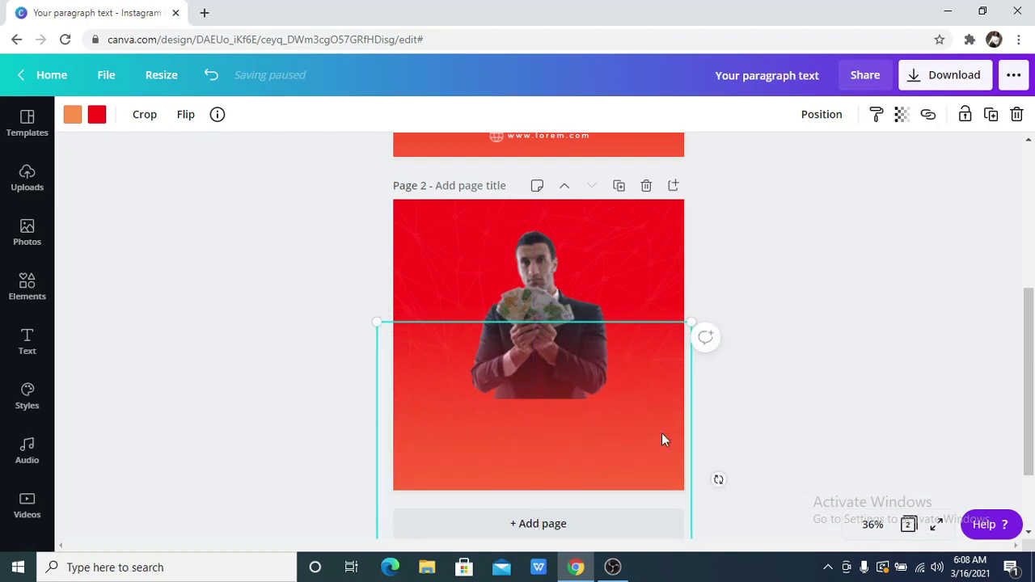
# Step: Fine-tune the gradient's position, lowering its upper edge to the man's hands and spanning the full page width so his lower body fades out
pyautogui.hotkey('shift', 'Right')
pyautogui.hotkey('shift', 'Down')
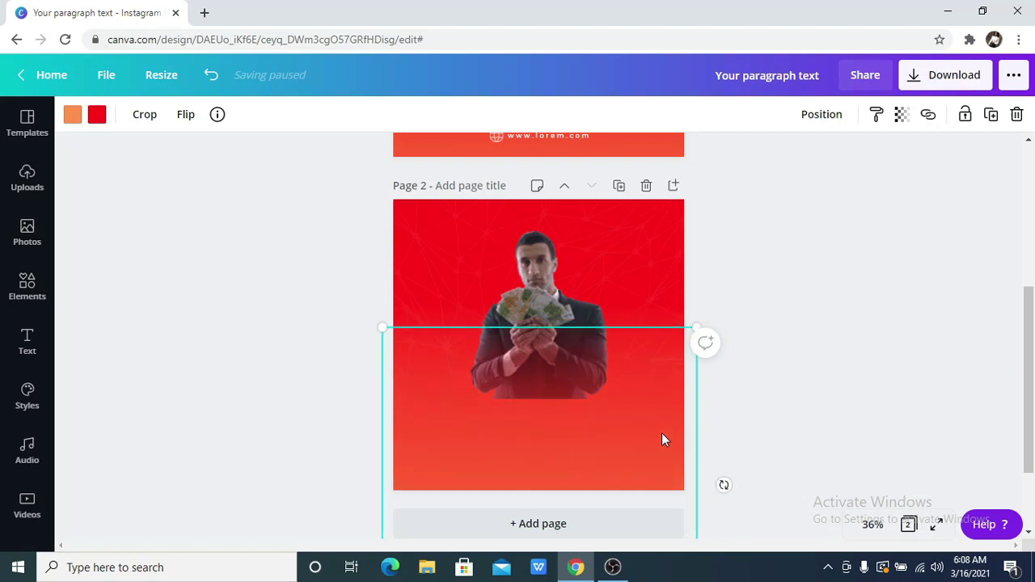
pyautogui.moveTo(622, 414); pyautogui.dragTo(617, 416)
pyautogui.hotkey('shift', 'Right')
pyautogui.hotkey('shift', 'Down')
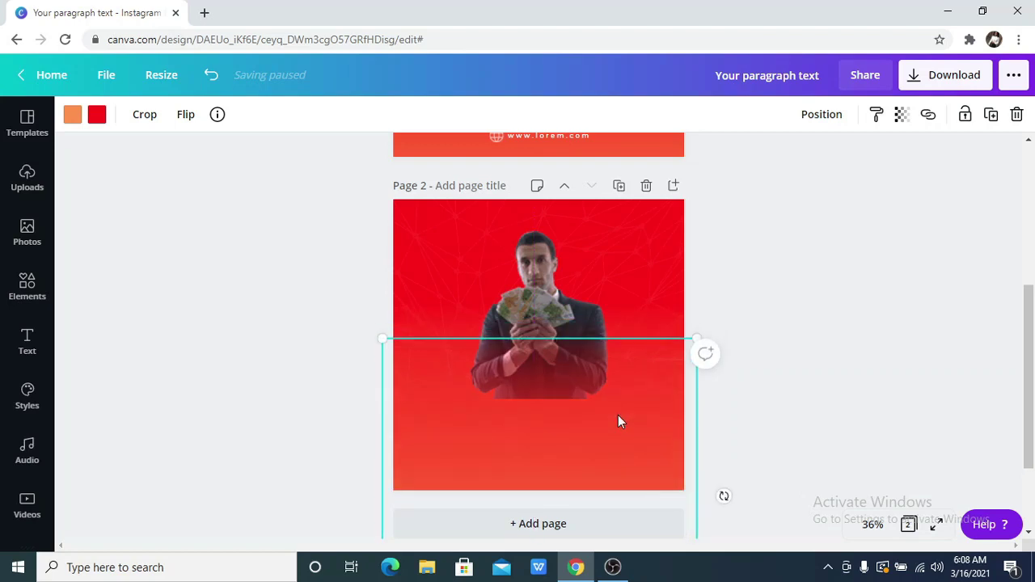
pyautogui.moveTo(612, 464); pyautogui.dragTo(572, 429)
pyautogui.hotkey('shift', 'Right')
pyautogui.hotkey('shift', 'Down')
pyautogui.hotkey('shift', 'Right')
pyautogui.hotkey('shift', 'Down')
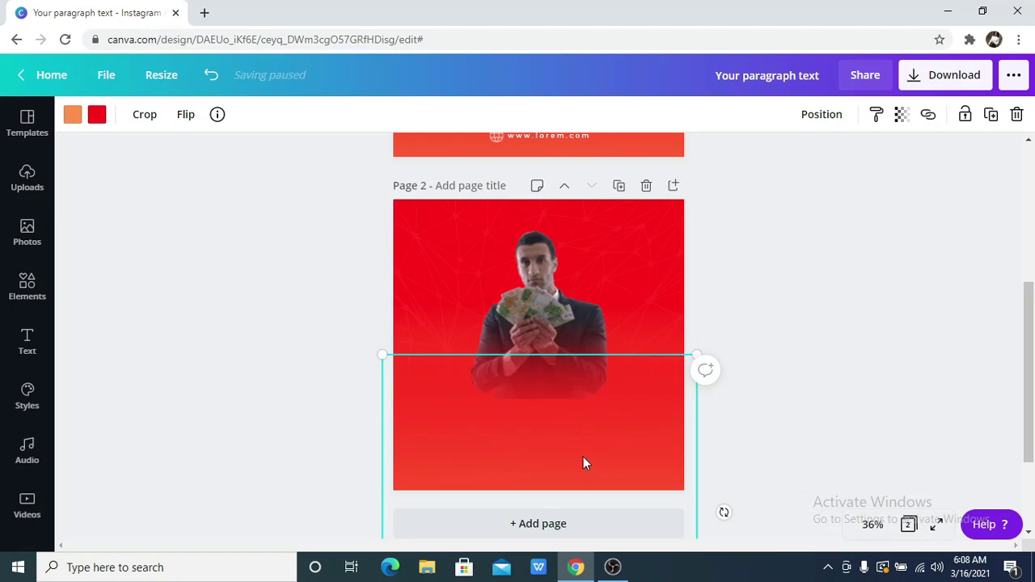
pyautogui.moveTo(583, 461); pyautogui.dragTo(585, 452)
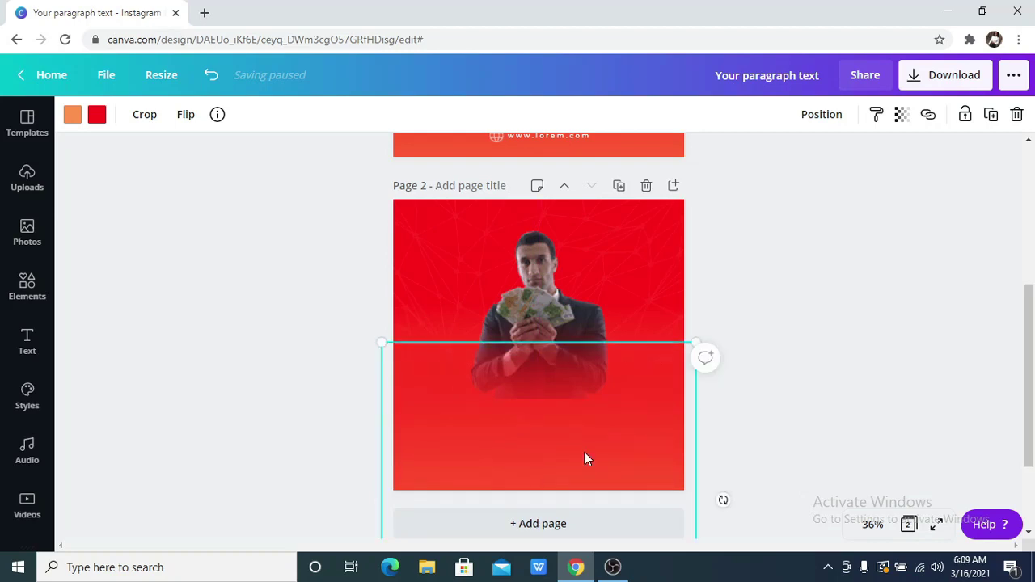
# Step: Raise the gradient so its upper edge sits just below the banknotes, centred across the page
pyautogui.hotkey('ctrl', 'z')
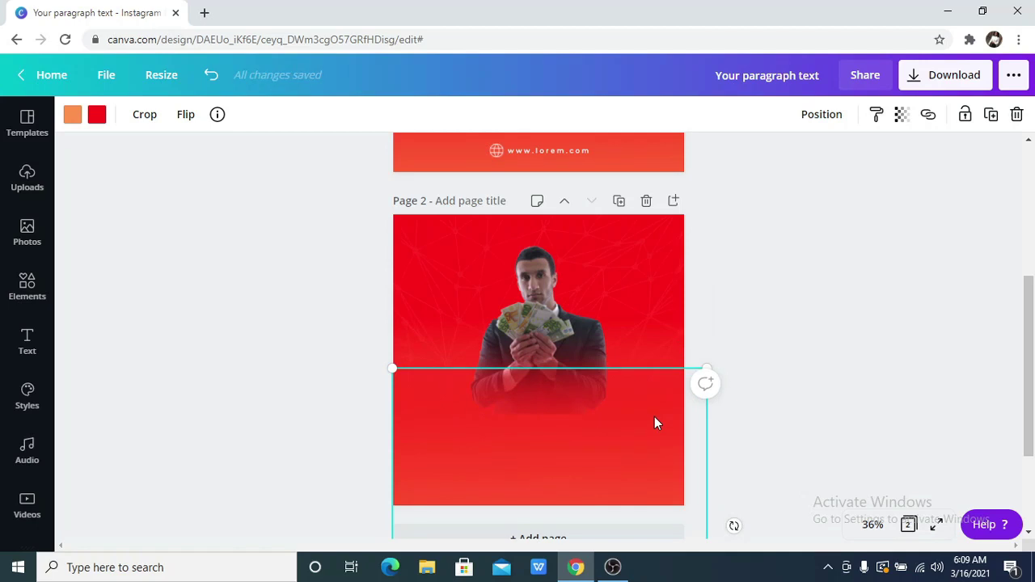
pyautogui.moveTo(645, 458); pyautogui.dragTo(643, 460)
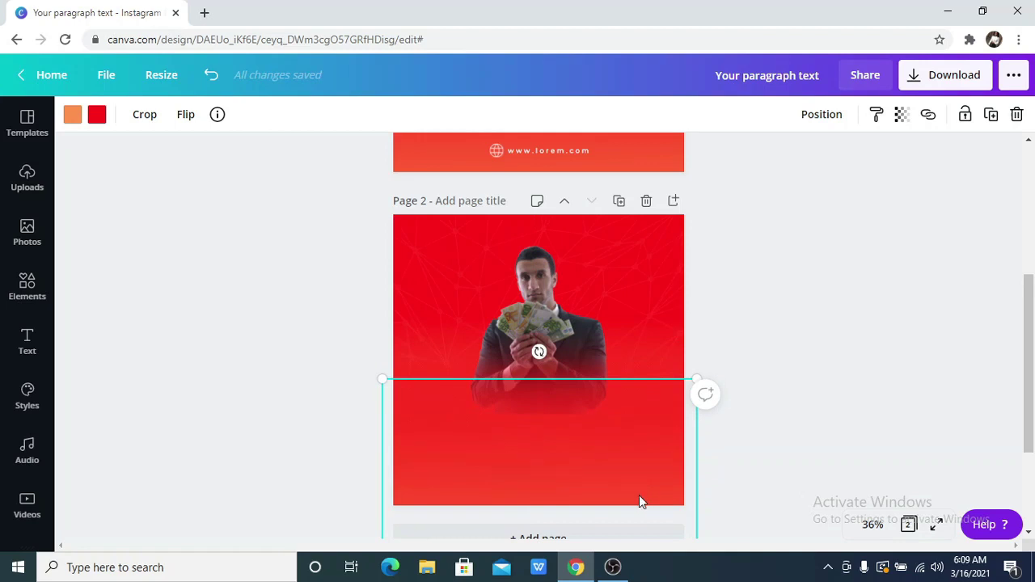
pyautogui.moveTo(639, 495); pyautogui.dragTo(640, 452)
pyautogui.scroll(-1, 1033, 406)
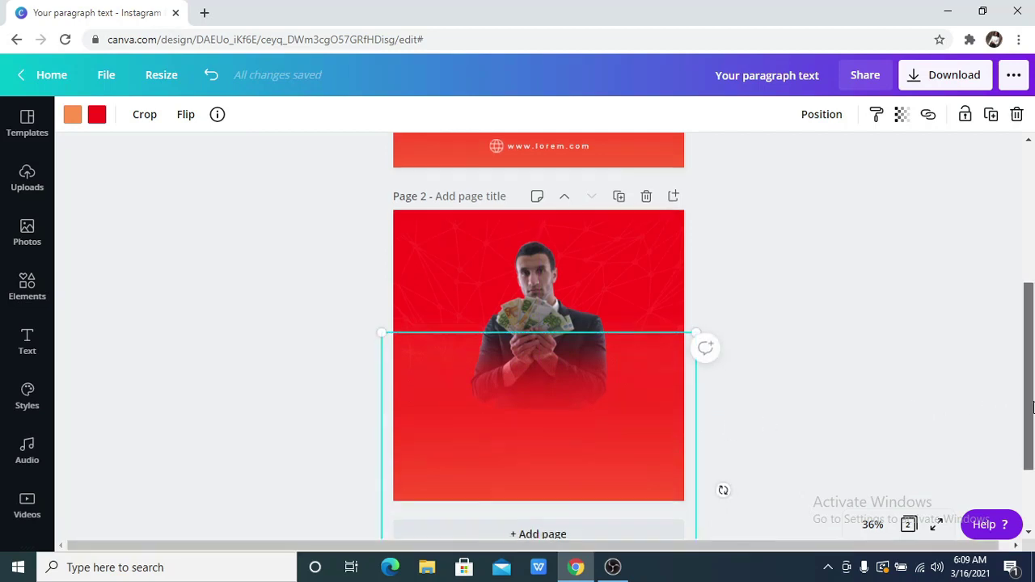
# Step: Raise the gradient further until its upper edge crosses the upper part of the banknotes, keeping it centred on the page
pyautogui.click(813, 409)
pyautogui.click(616, 438)
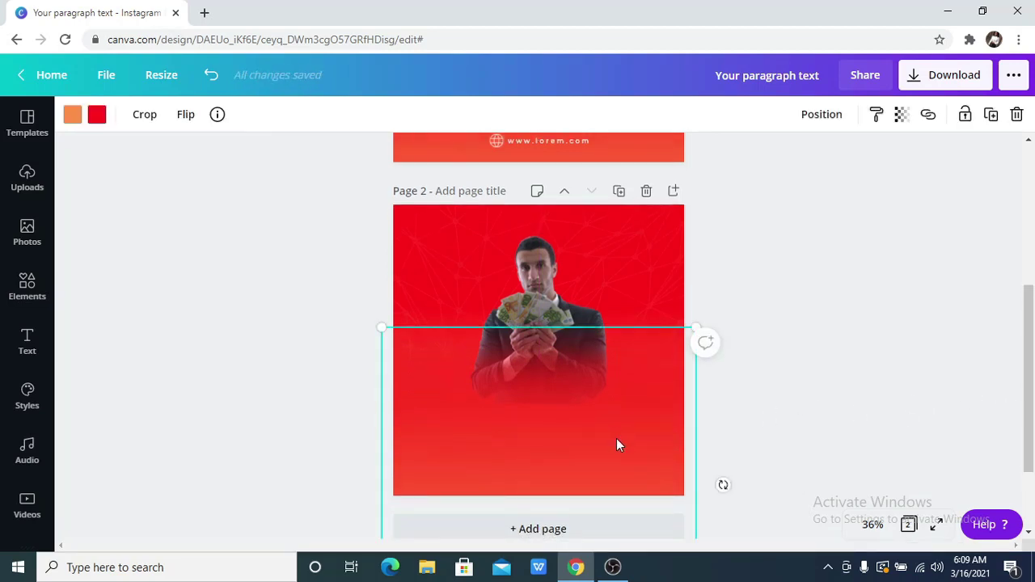
pyautogui.moveTo(616, 438); pyautogui.dragTo(588, 401)
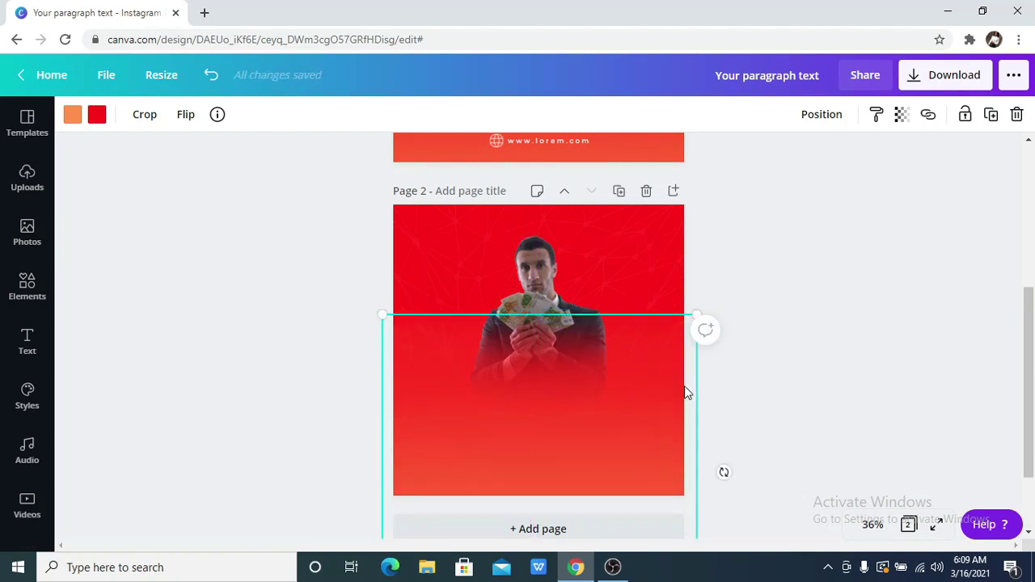
pyautogui.moveTo(610, 464); pyautogui.dragTo(612, 464)
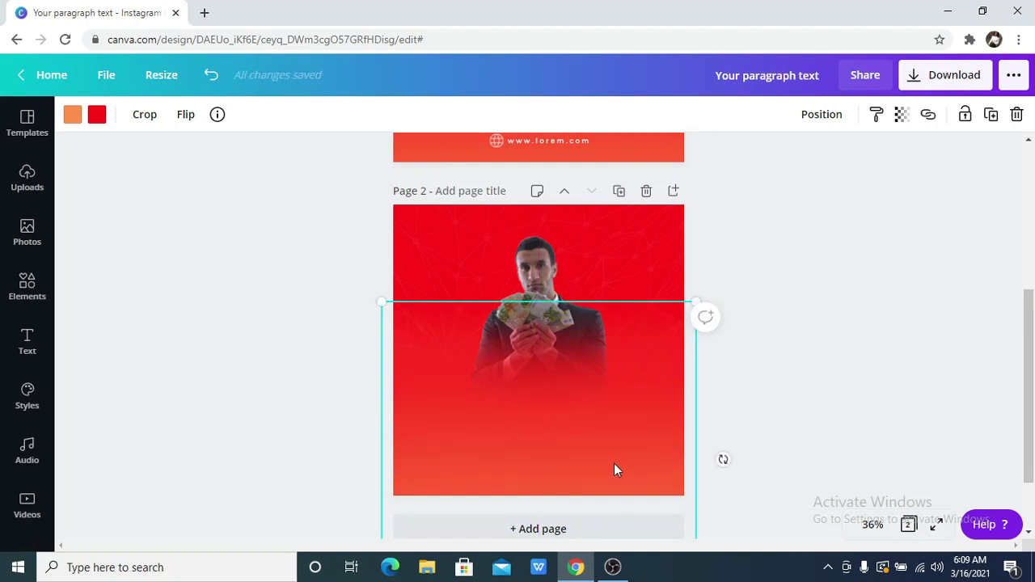
# Step: Layer offset copies of the gradient over the man, working down until the upper edge reaches the lower part of the banknotes
pyautogui.hotkey('shift', 'Right')
pyautogui.hotkey('shift', 'Right')
pyautogui.hotkey('shift', 'Down')
pyautogui.hotkey('shift', 'Down')
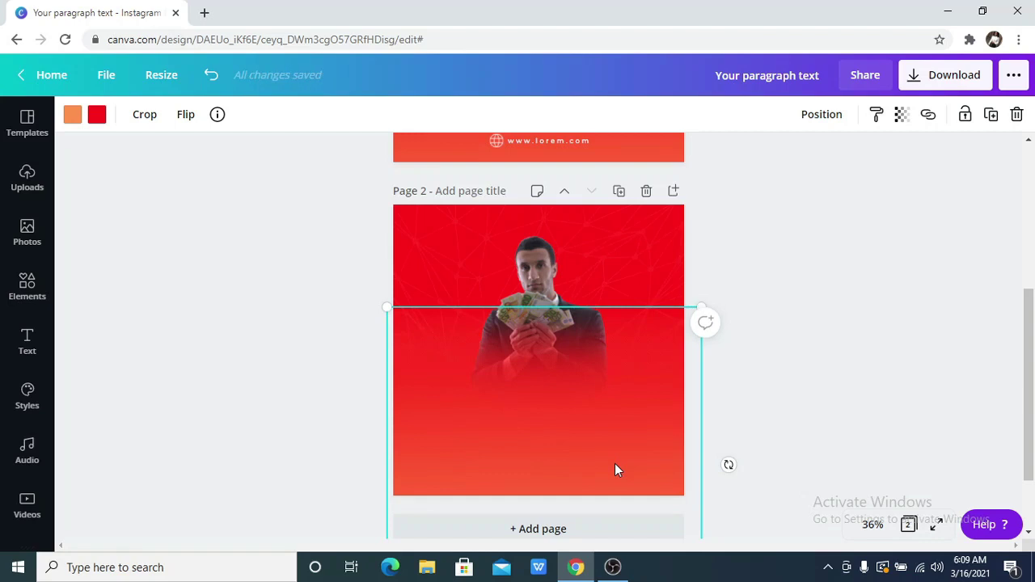
pyautogui.hotkey('shift', 'Down')
pyautogui.hotkey('shift', 'Down')
pyautogui.hotkey('shift', 'Down')
pyautogui.hotkey('shift', 'Down')
pyautogui.hotkey('shift', 'Down')
pyautogui.hotkey('shift', 'Down')
pyautogui.hotkey('shift', 'Down')
pyautogui.hotkey('shift', 'Left')
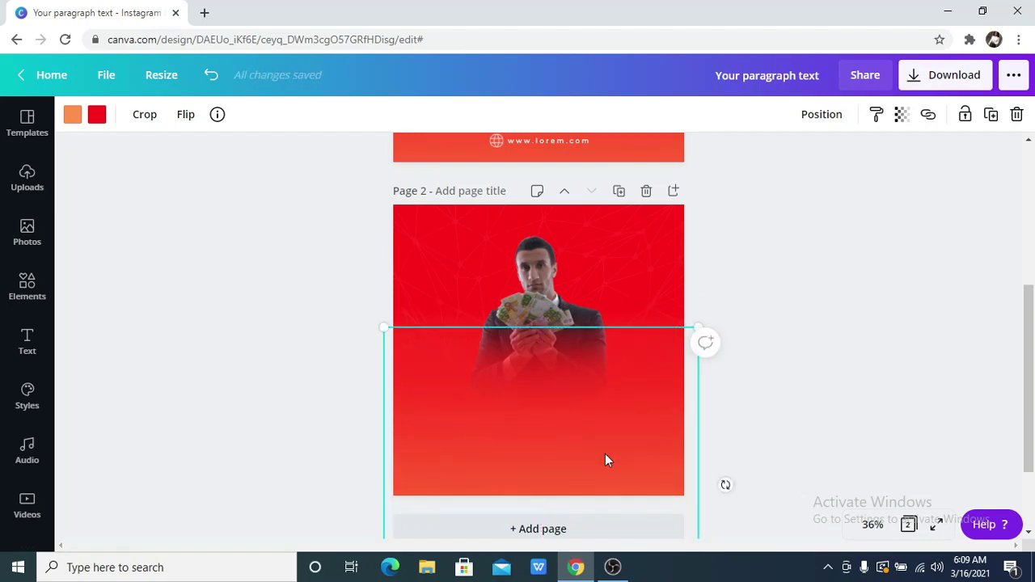
# Step: Stack more gradient copies, each slightly lower, until the upper edge crosses the man's wrists
pyautogui.hotkey('shift', 'Right')
pyautogui.hotkey('shift', 'Right')
pyautogui.hotkey('shift', 'Down')
pyautogui.hotkey('shift', 'Down')
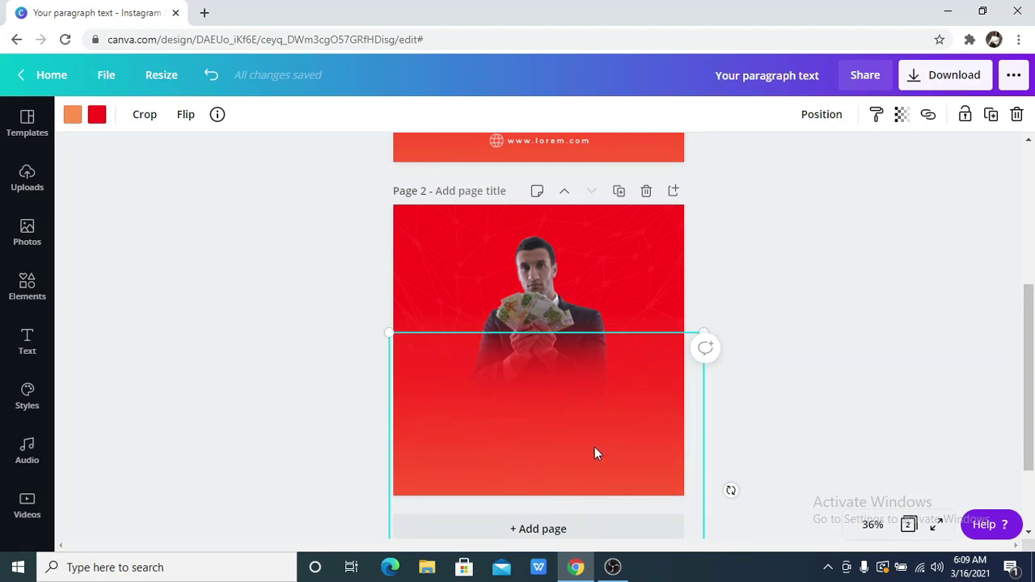
pyautogui.hotkey('shift', 'Down')
pyautogui.hotkey('shift', 'Down')
pyautogui.hotkey('shift', 'Left')
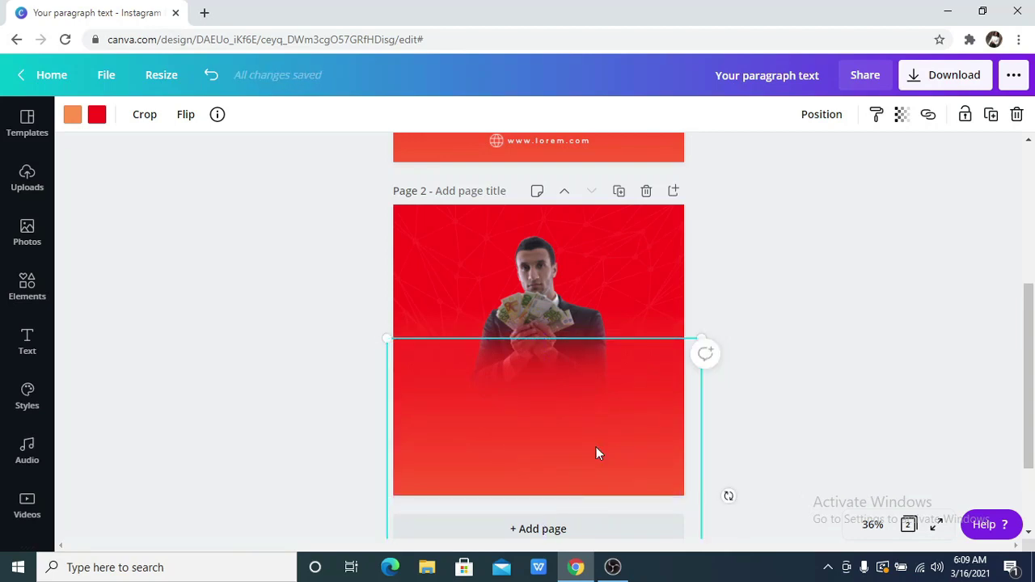
pyautogui.hotkey('shift', 'Right')
pyautogui.hotkey('shift', 'Right')
pyautogui.hotkey('shift', 'Down')
pyautogui.hotkey('shift', 'Down')
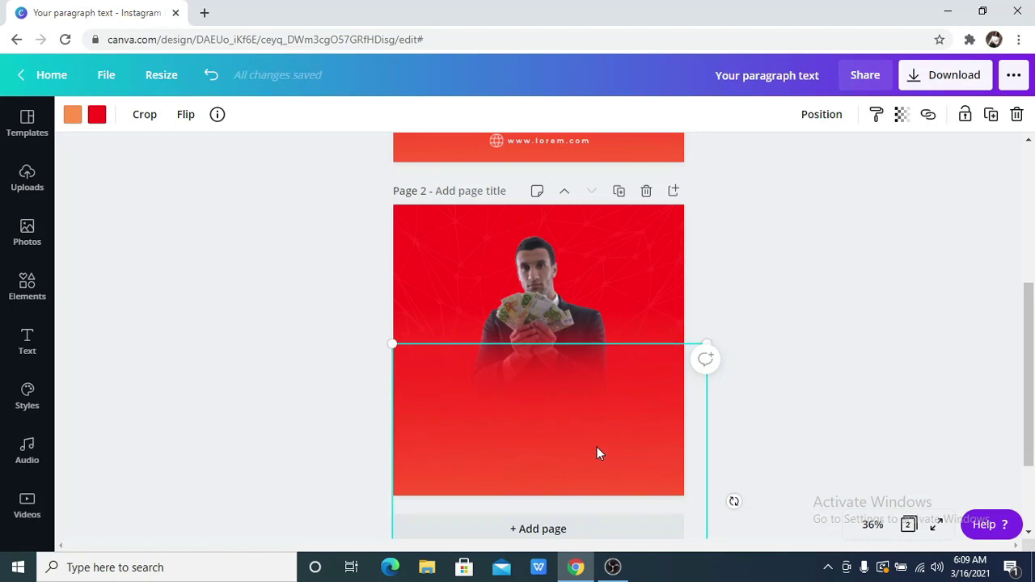
pyautogui.hotkey('shift', 'Right')
pyautogui.hotkey('shift', 'Right')
pyautogui.hotkey('shift', 'Down')
pyautogui.hotkey('shift', 'Down')
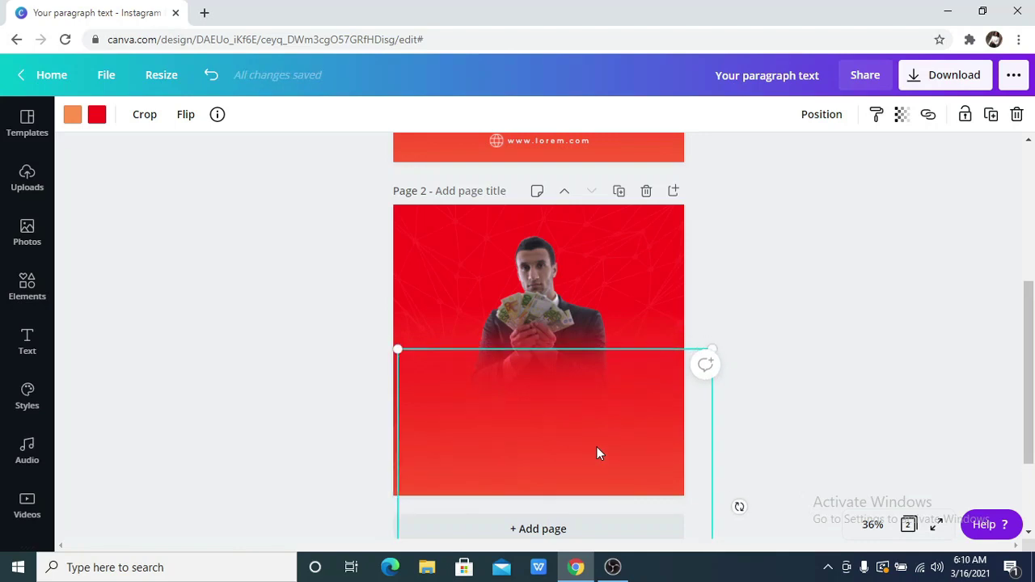
# Step: Continue stacking gradient copies down to the man's forearms, centring the last one horizontally so his lower body dissolves into the background
pyautogui.moveTo(591, 455); pyautogui.dragTo(582, 458)
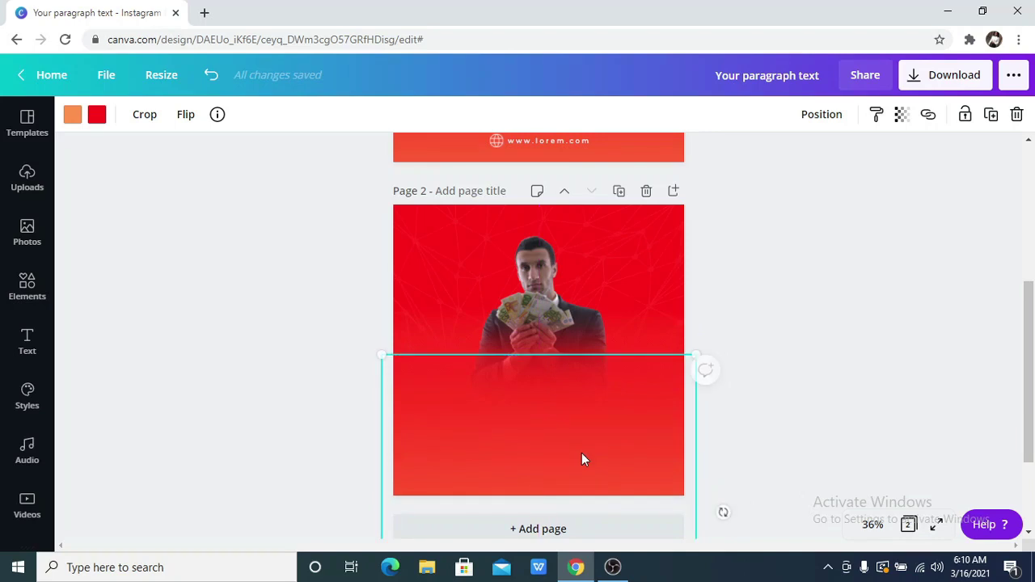
pyautogui.hotkey('shift', 'Right')
pyautogui.hotkey('shift', 'Right')
pyautogui.hotkey('shift', 'Down')
pyautogui.hotkey('shift', 'Down')
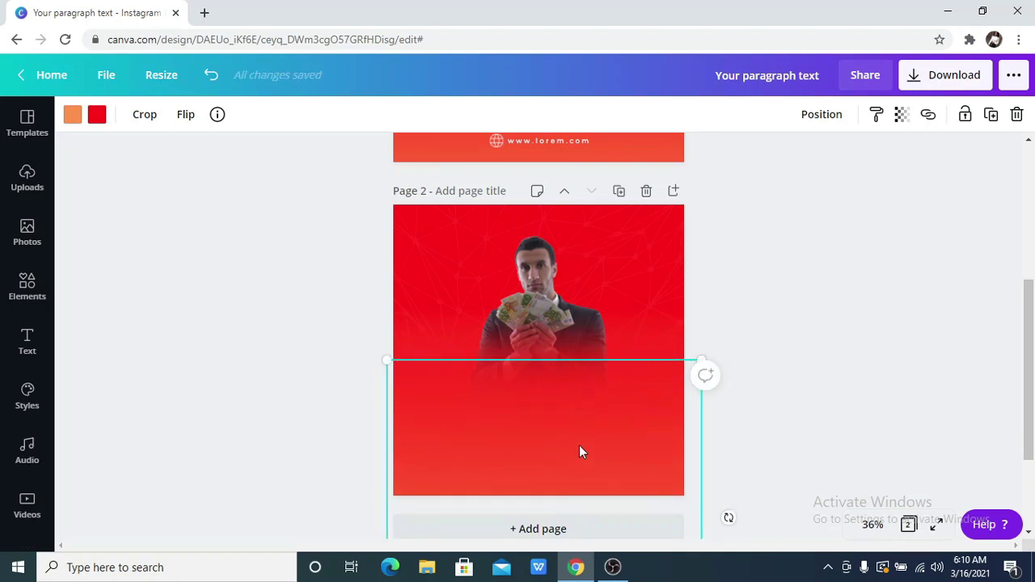
pyautogui.hotkey('shift', 'Right')
pyautogui.hotkey('shift', 'Right')
pyautogui.hotkey('shift', 'Down')
pyautogui.hotkey('shift', 'Down')
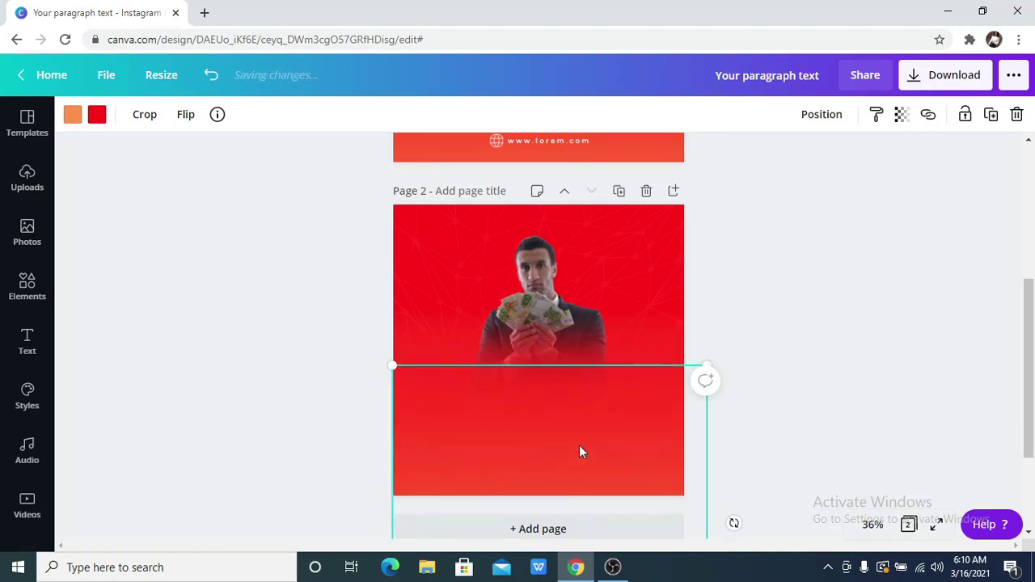
pyautogui.hotkey('shift', 'Right')
pyautogui.hotkey('shift', 'Right')
pyautogui.hotkey('shift', 'Down')
pyautogui.hotkey('shift', 'Down')
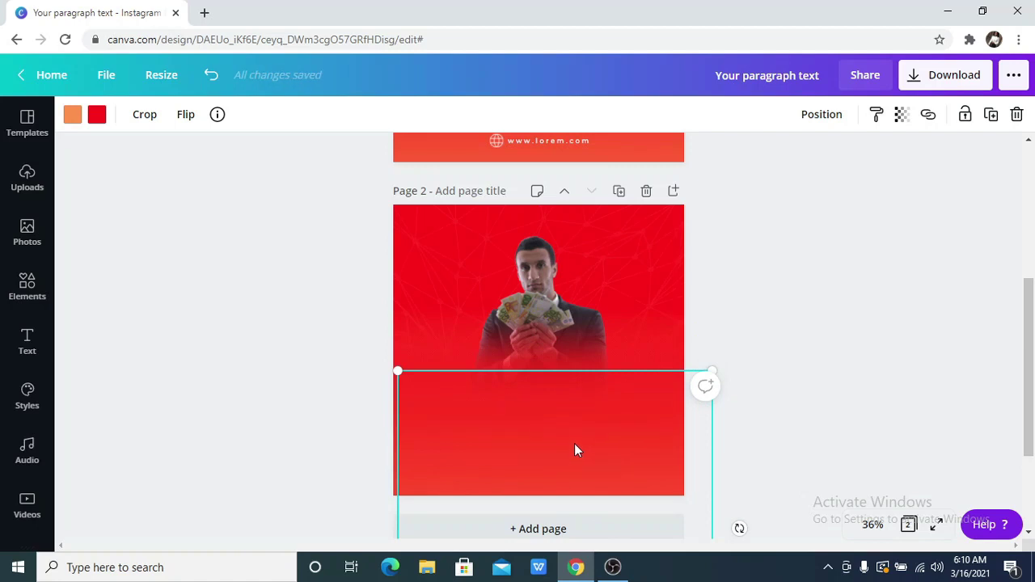
pyautogui.moveTo(571, 445); pyautogui.dragTo(544, 429)
pyautogui.hotkey('shift', 'Right')
pyautogui.hotkey('shift', 'Right')
pyautogui.hotkey('shift', 'Down')
pyautogui.hotkey('shift', 'Down')
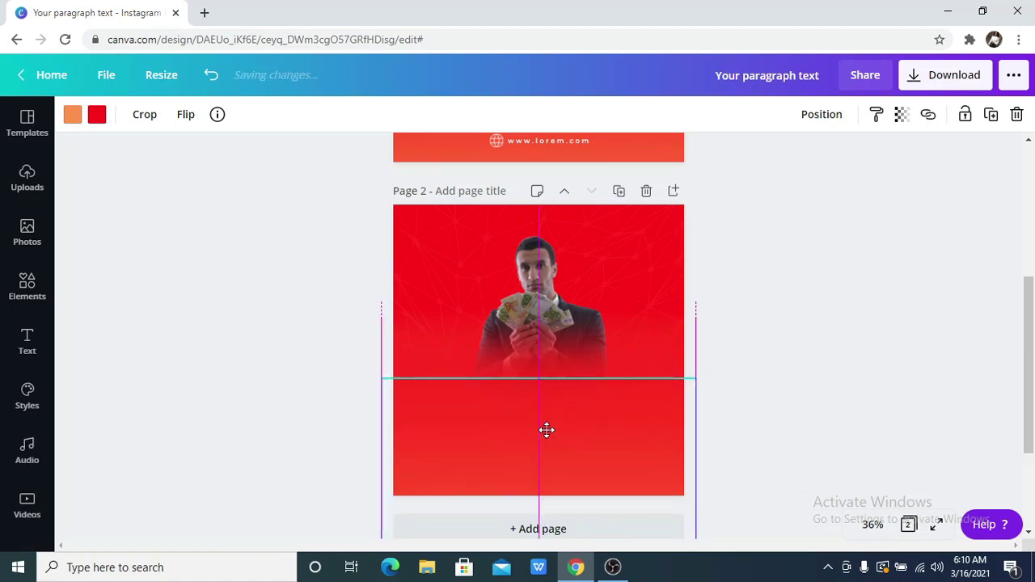
pyautogui.click(772, 315)
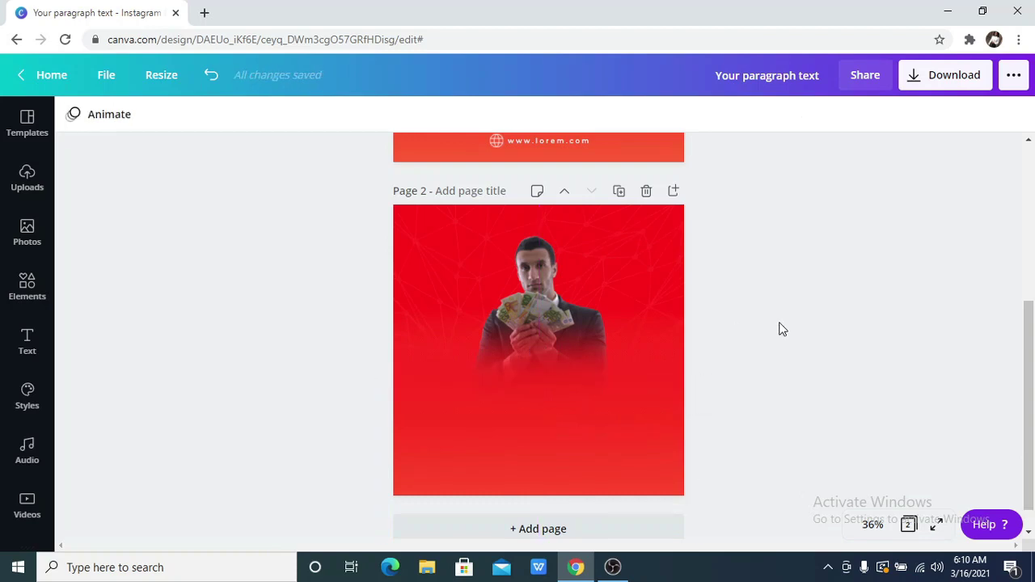
# Step: Lock the lowest gradient over the lower part of page 2
pyautogui.scroll(-1, 885, 309)
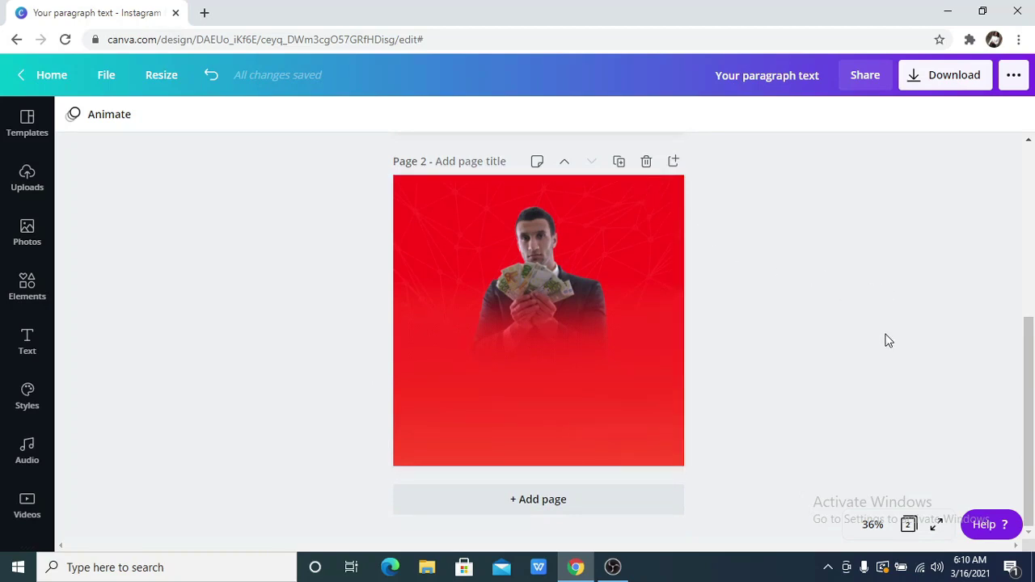
pyautogui.click(658, 393)
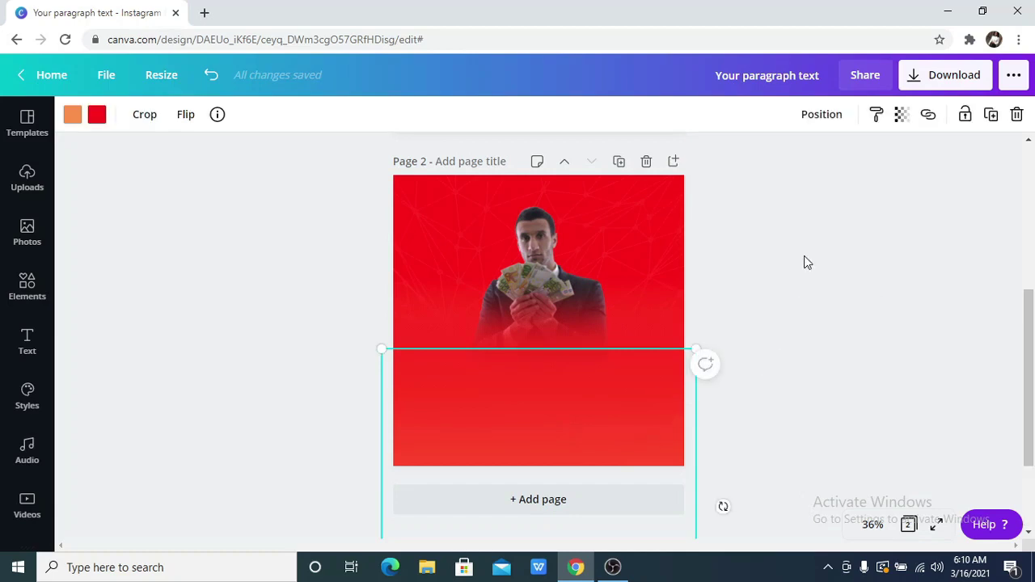
pyautogui.click(963, 116)
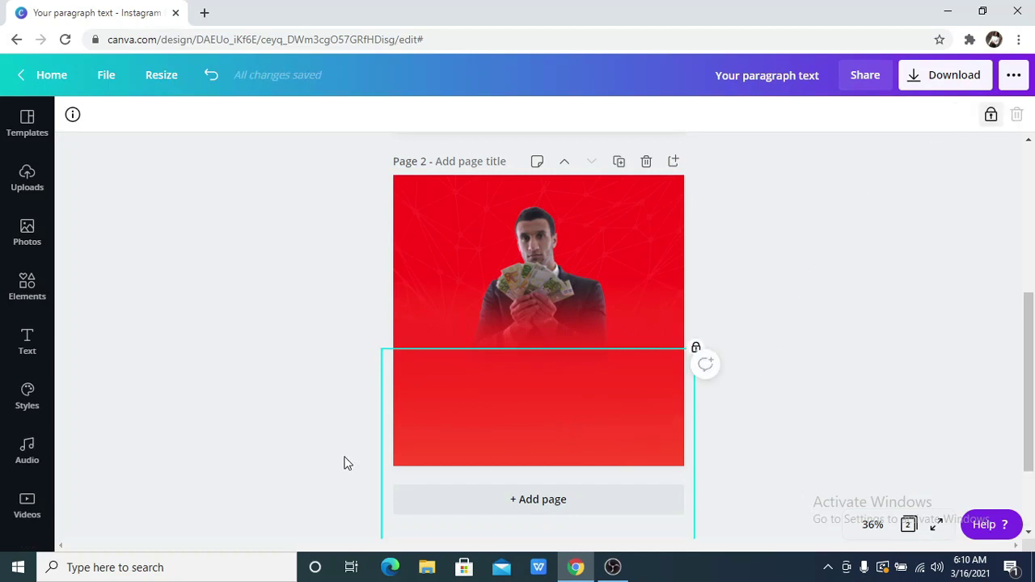
# Step: Add a text box below the man reading "Make some extra money while you sleep all it takes is Investment"
pyautogui.press('t')
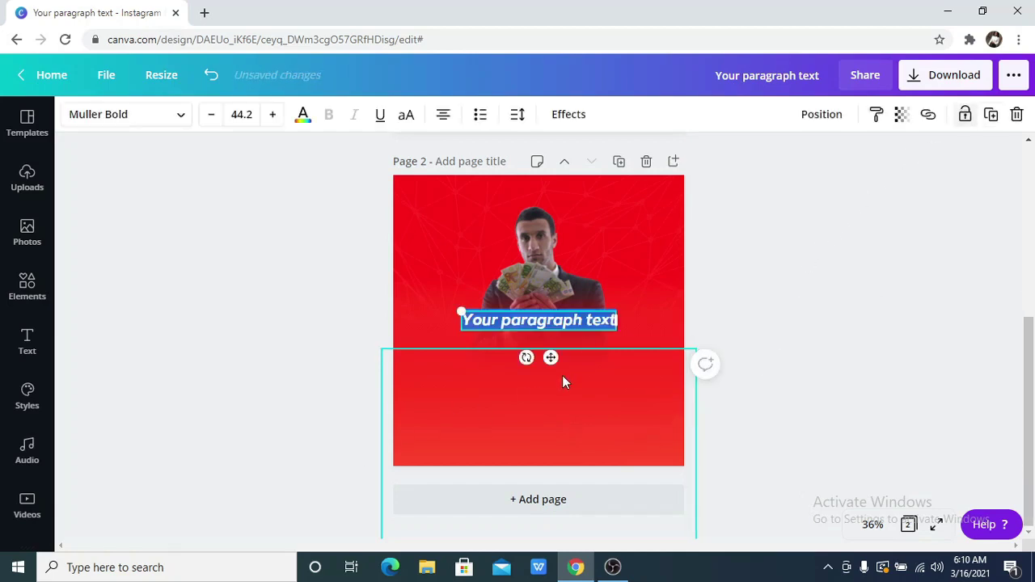
pyautogui.moveTo(549, 358); pyautogui.dragTo(552, 415)
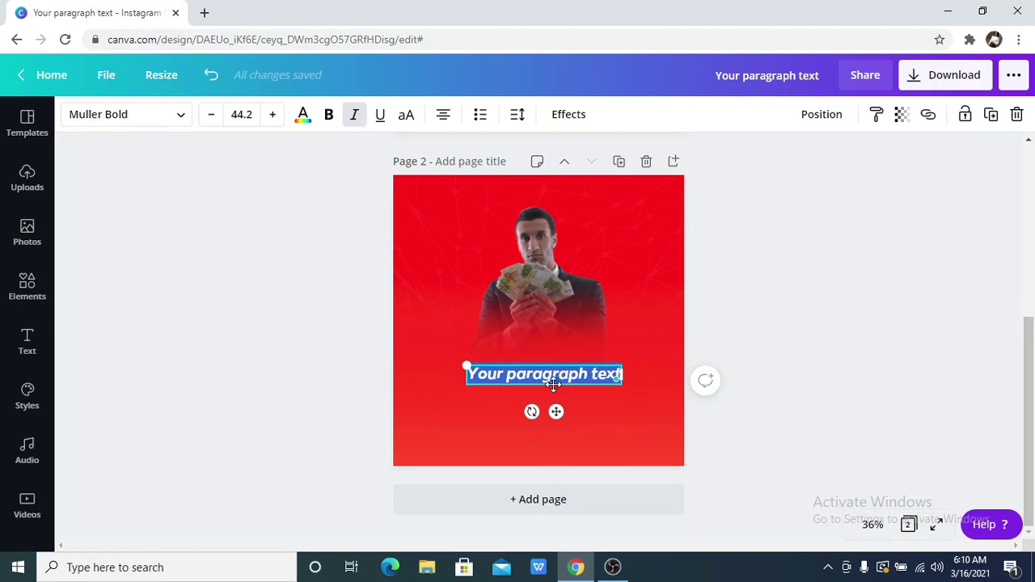
pyautogui.write('Make some extra money while you sleep all it takes is')
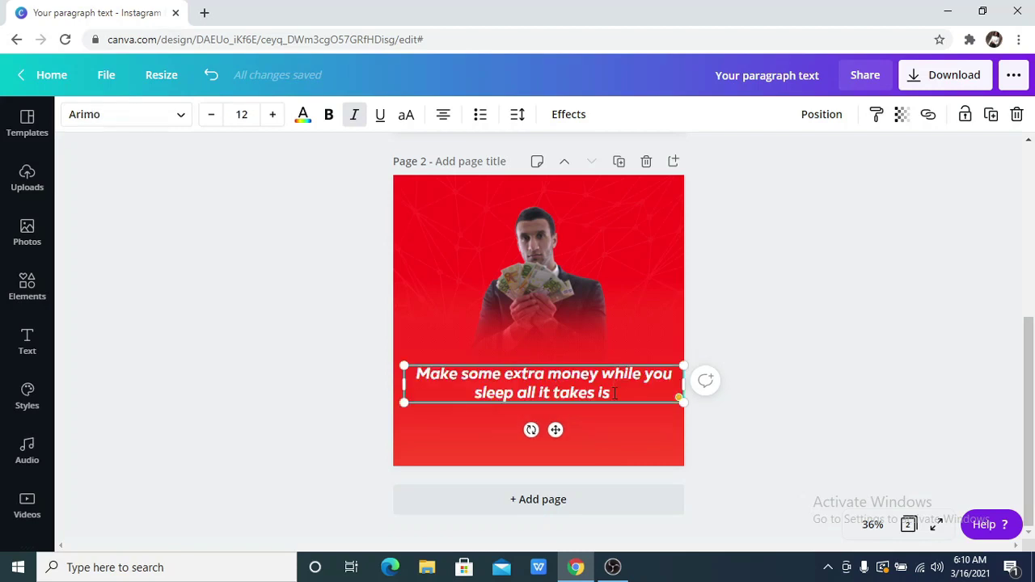
pyautogui.write('In')
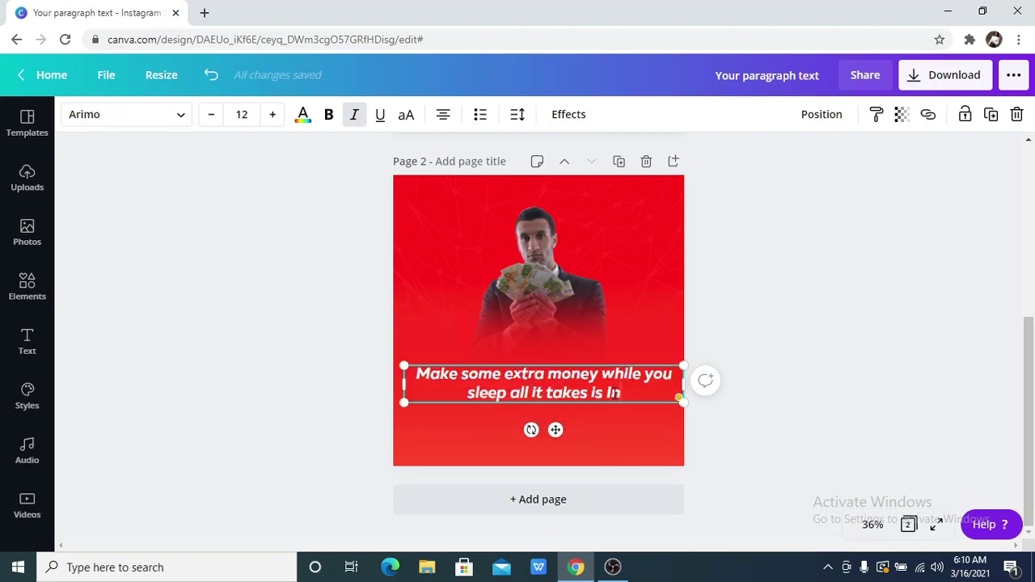
pyautogui.write('vvest,')
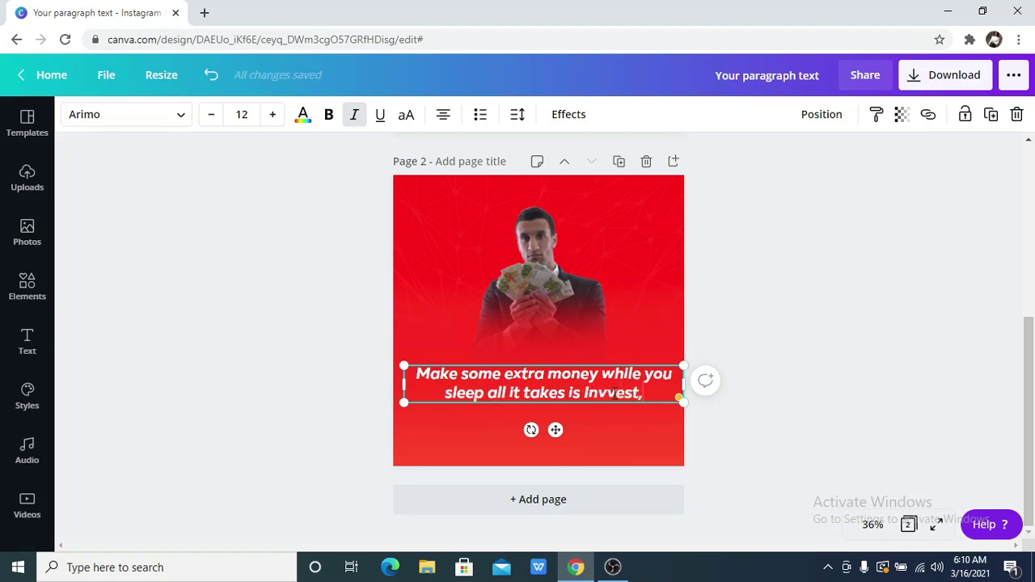
pyautogui.press('BackSpace')
pyautogui.write('ment')
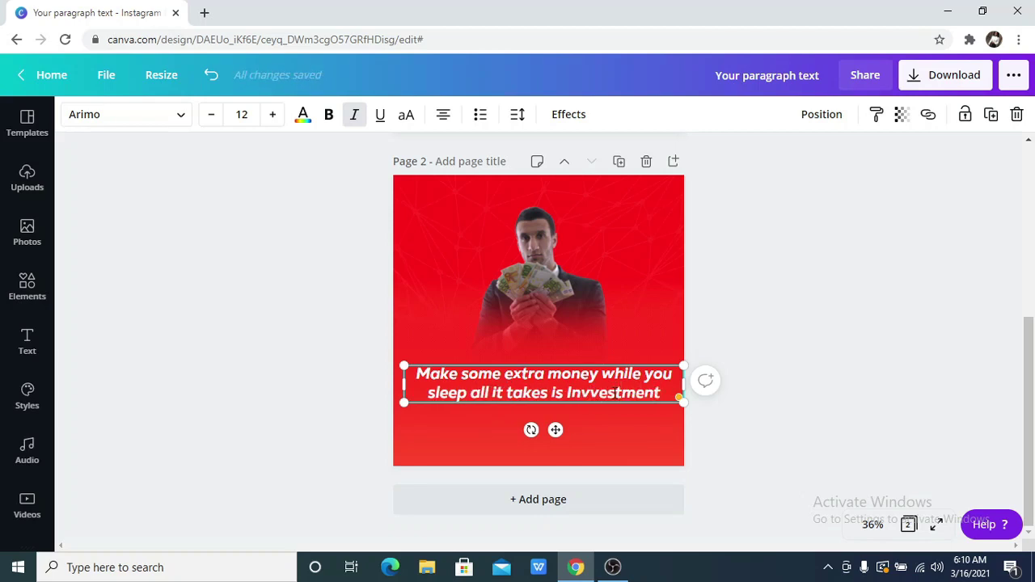
pyautogui.click(601, 393)
pyautogui.press('BackSpace')
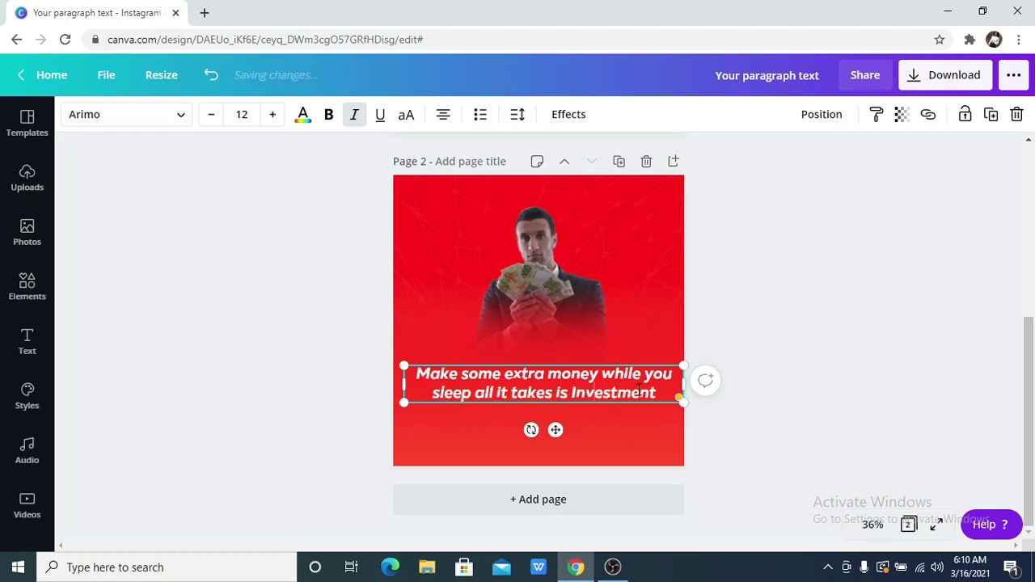
# Step: Colour the word "Investment" in the headline with the near-black document colour
pyautogui.moveTo(657, 394); pyautogui.dragTo(570, 396)
pyautogui.click(303, 115)
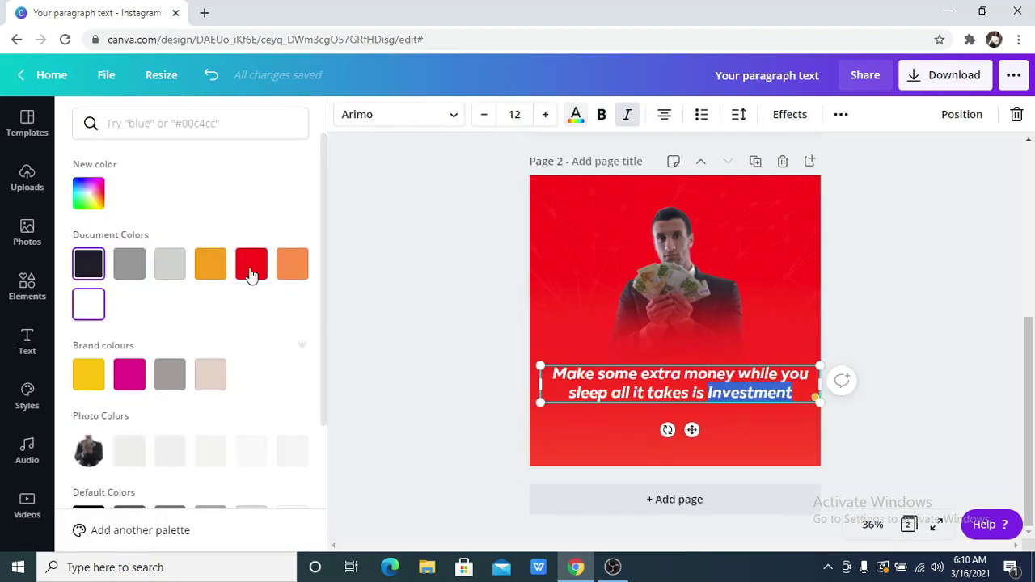
pyautogui.click(288, 260)
pyautogui.click(80, 267)
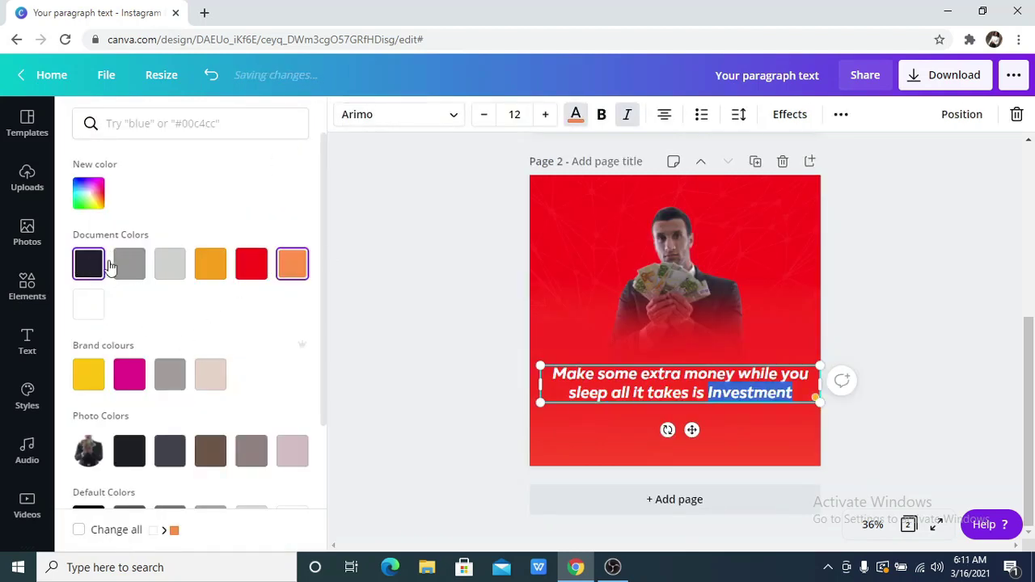
pyautogui.click(372, 231)
pyautogui.click(866, 326)
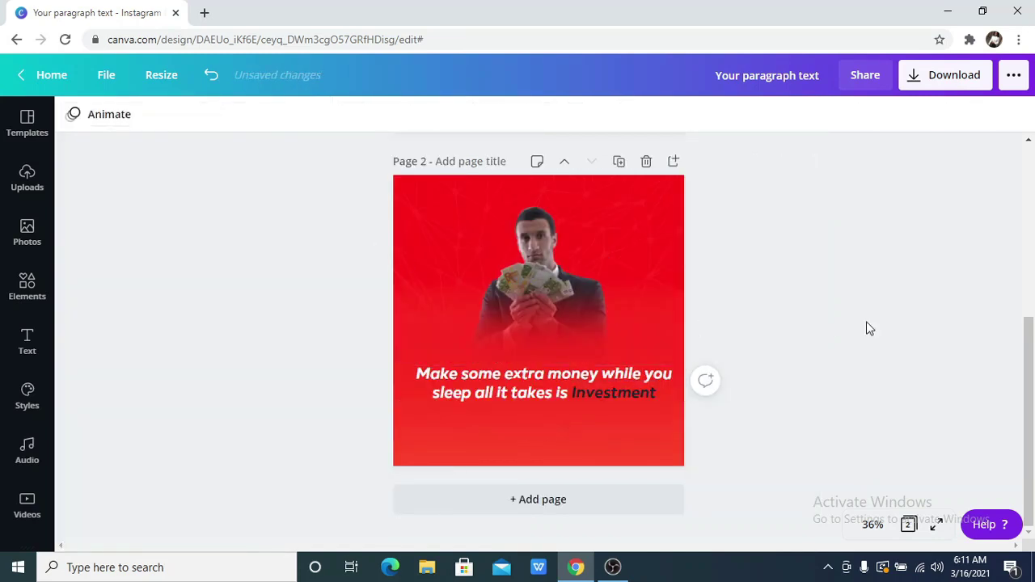
# Step: Set the font of the whole headline to Muller Bold
pyautogui.click(648, 392)
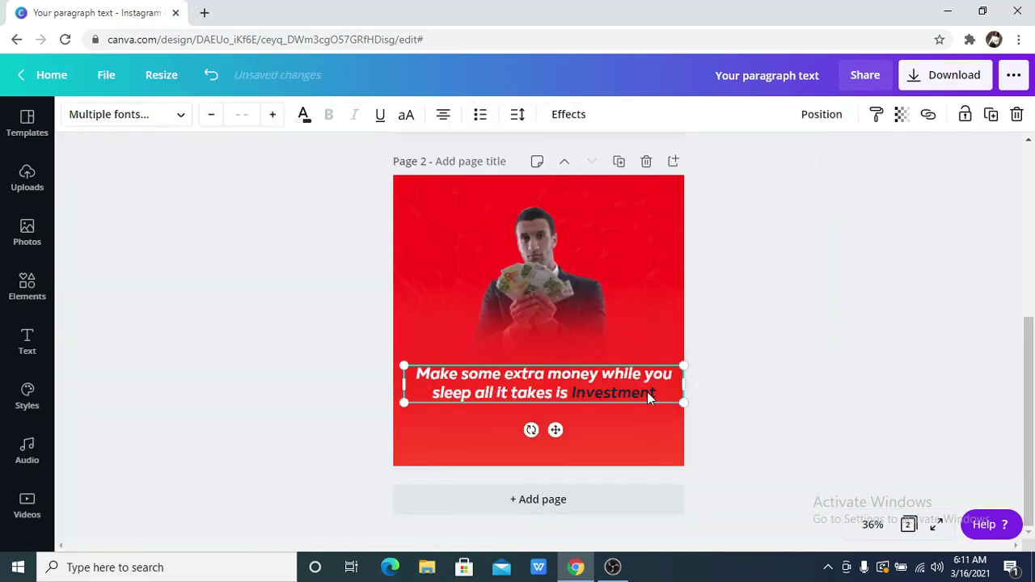
pyautogui.click(143, 116)
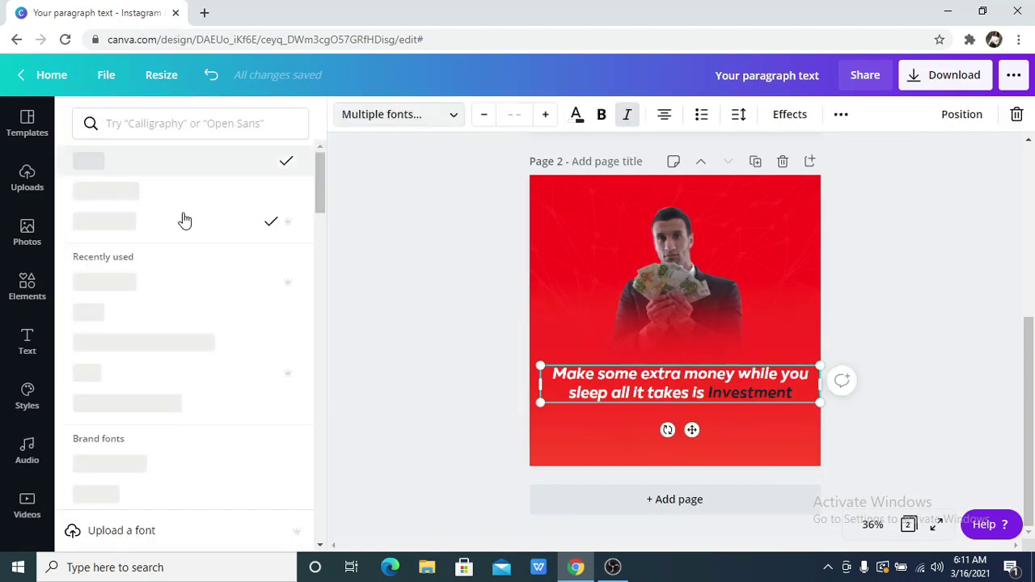
pyautogui.click(192, 165)
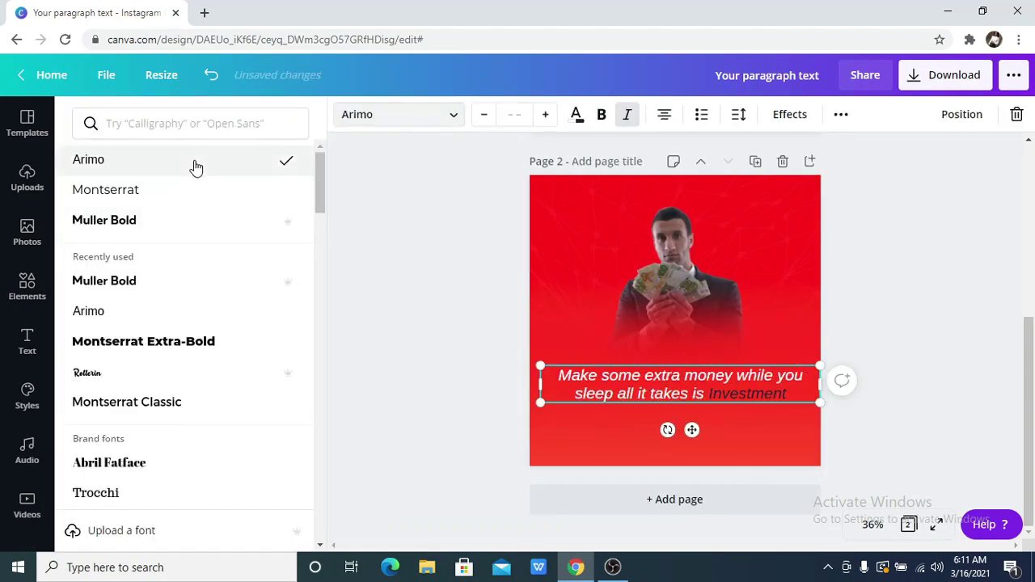
pyautogui.click(197, 230)
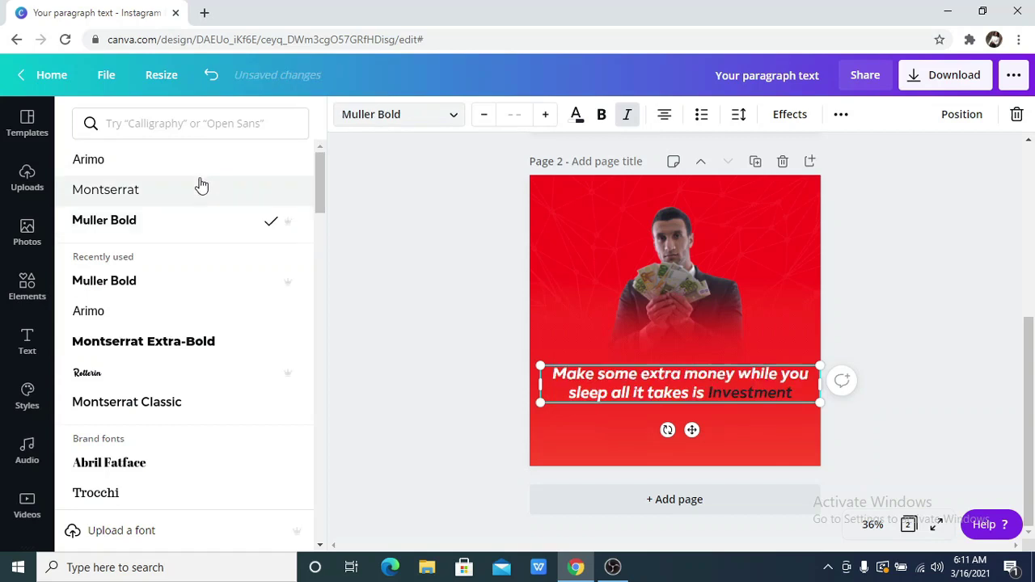
# Step: Narrow the headline text box so it wraps onto three lines and centre it below the man on page 2
pyautogui.click(372, 256)
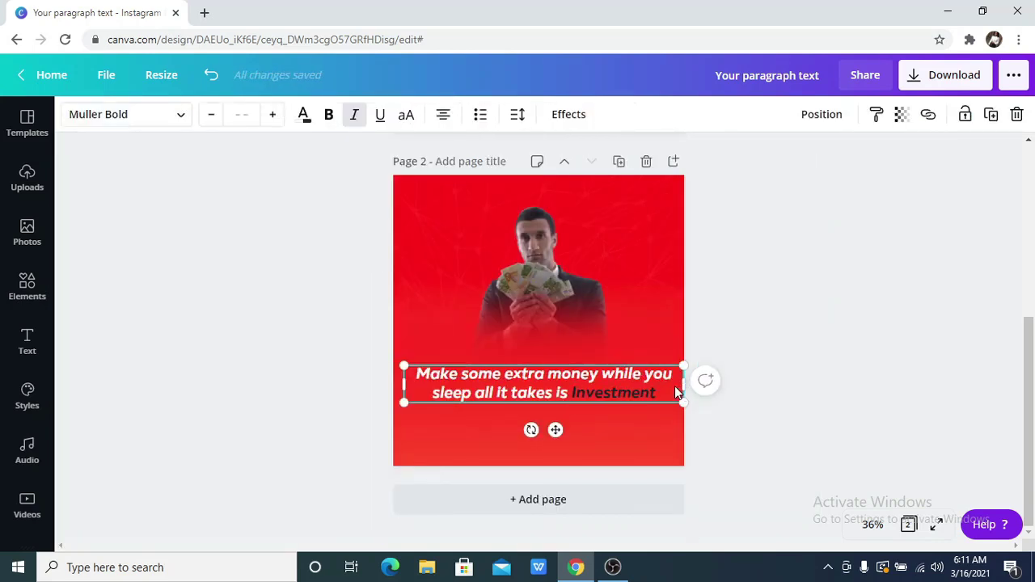
pyautogui.moveTo(676, 389); pyautogui.dragTo(605, 396)
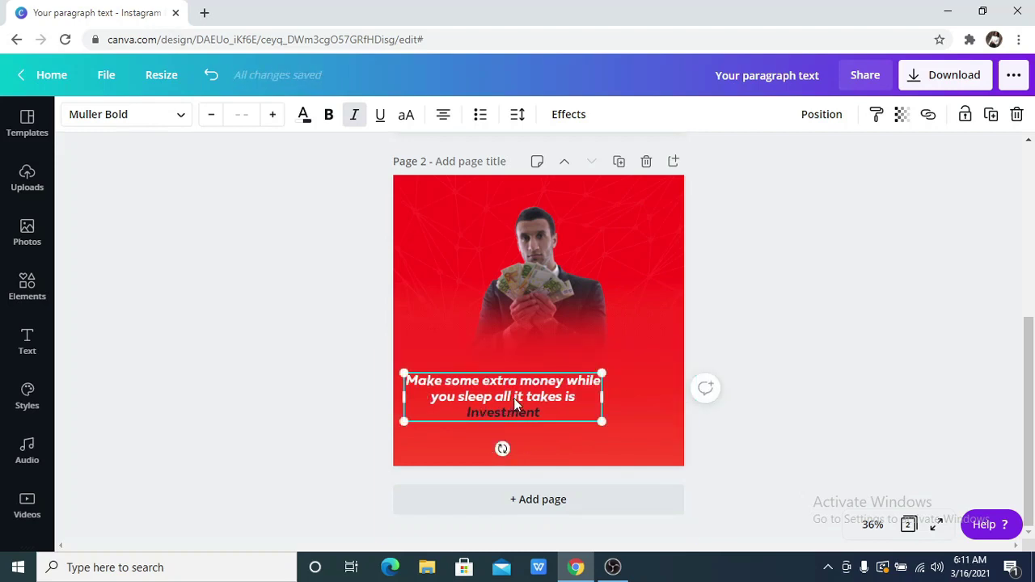
pyautogui.moveTo(514, 398); pyautogui.dragTo(538, 398)
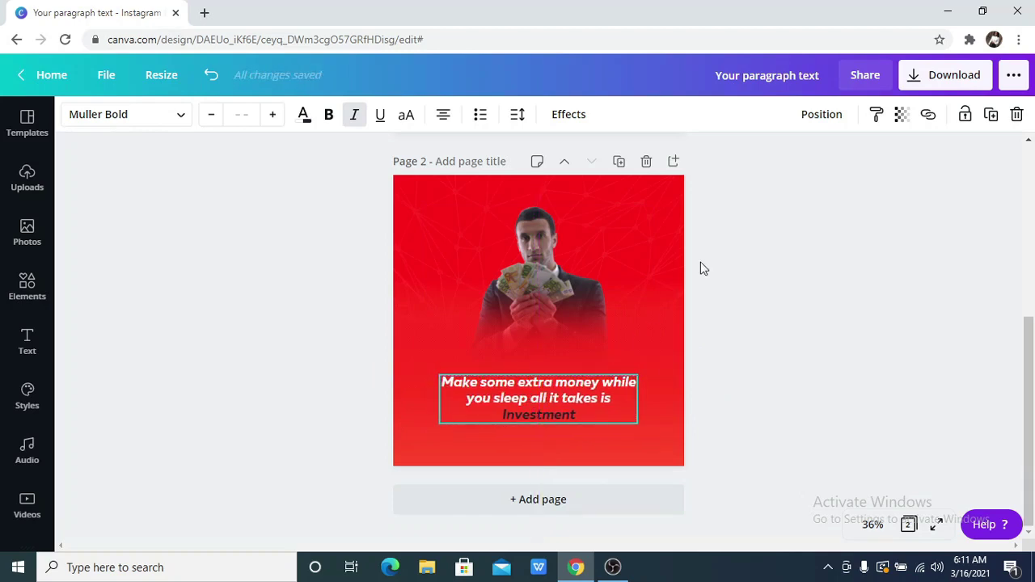
pyautogui.click(756, 217)
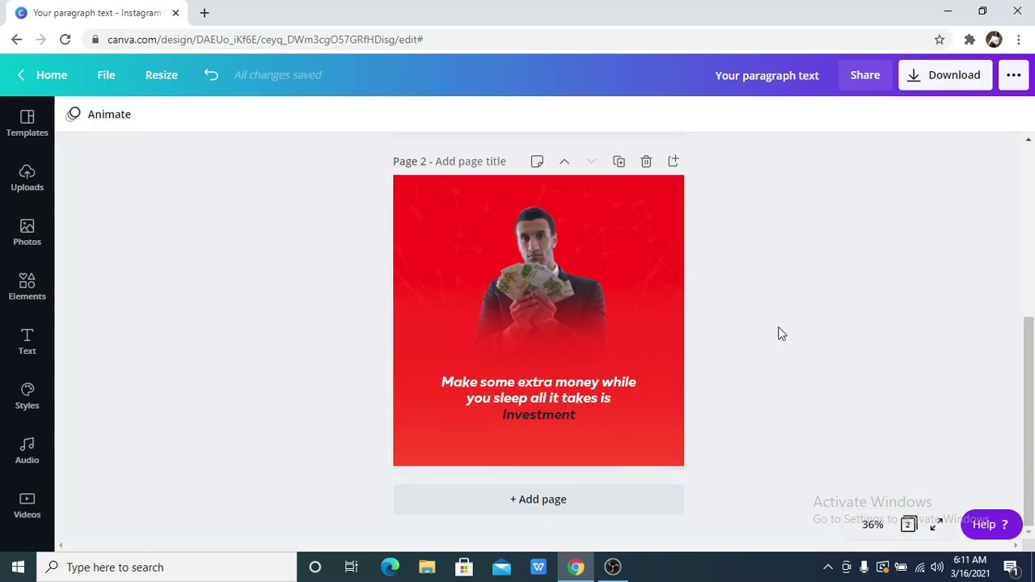
pyautogui.click(10, 299)
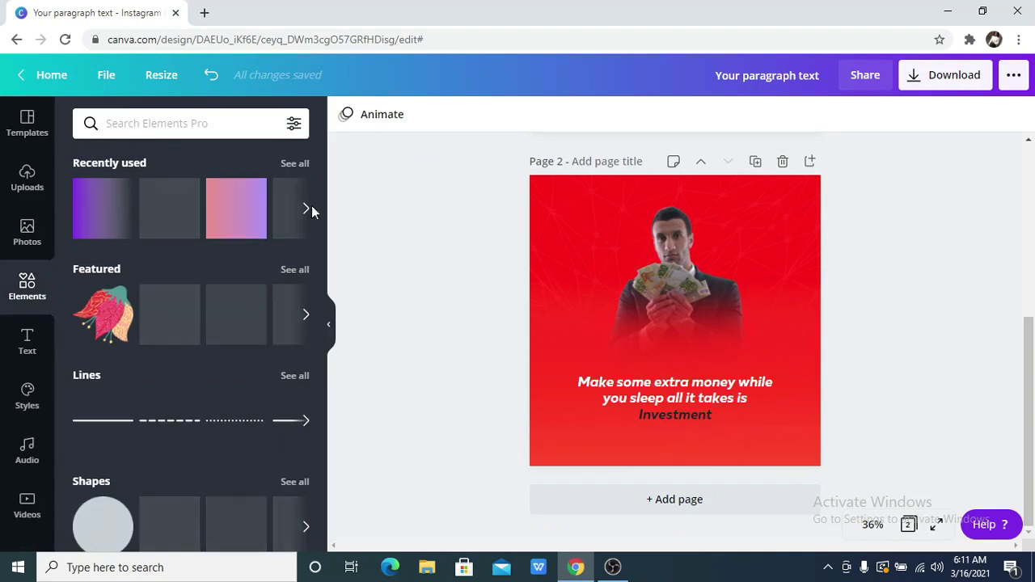
pyautogui.click(330, 326)
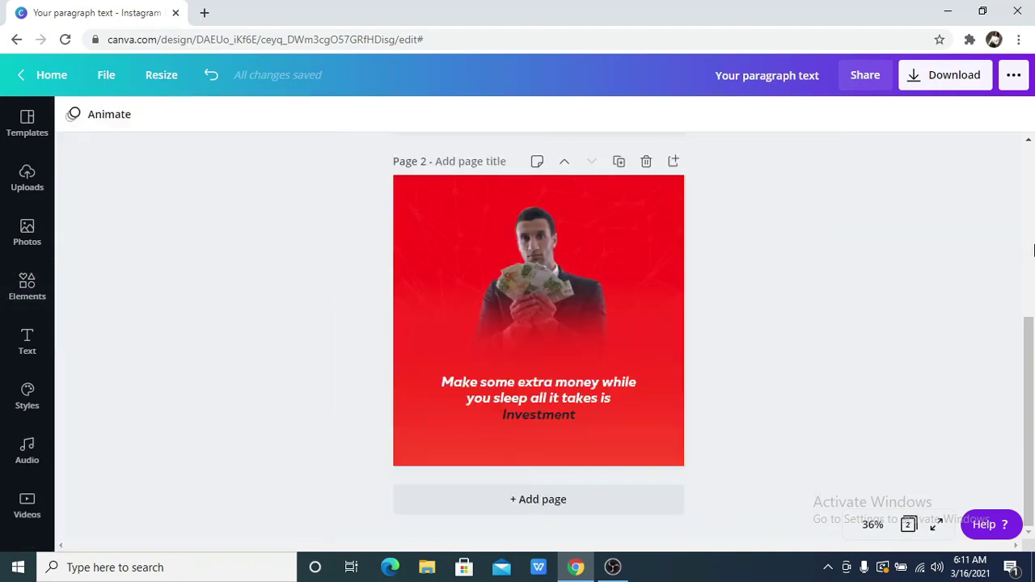
# Step: Copy the globe icon from the bottom of page 1 to the same position below the headline on page 2
pyautogui.scroll(3, 444, 315)
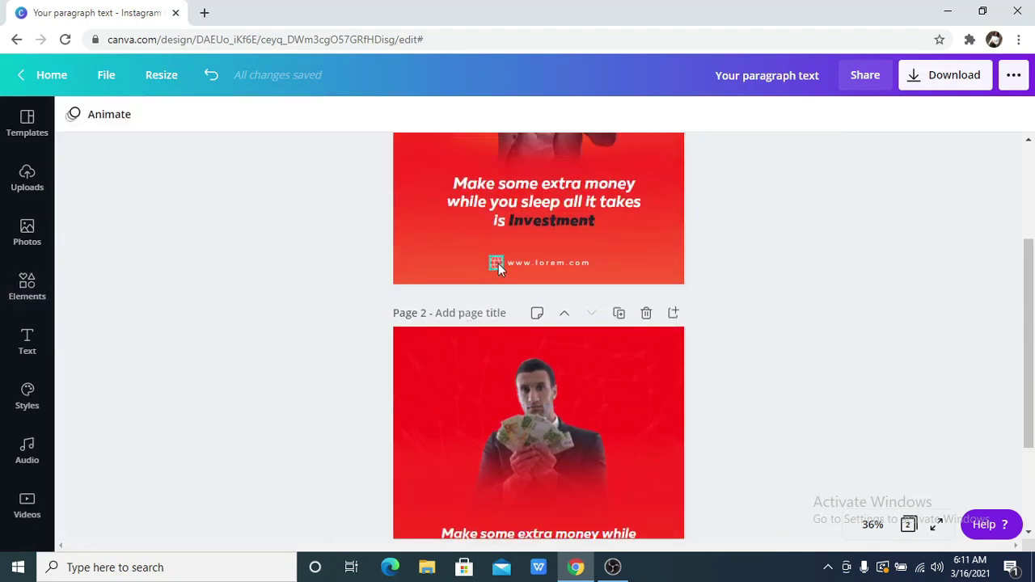
pyautogui.click(497, 264)
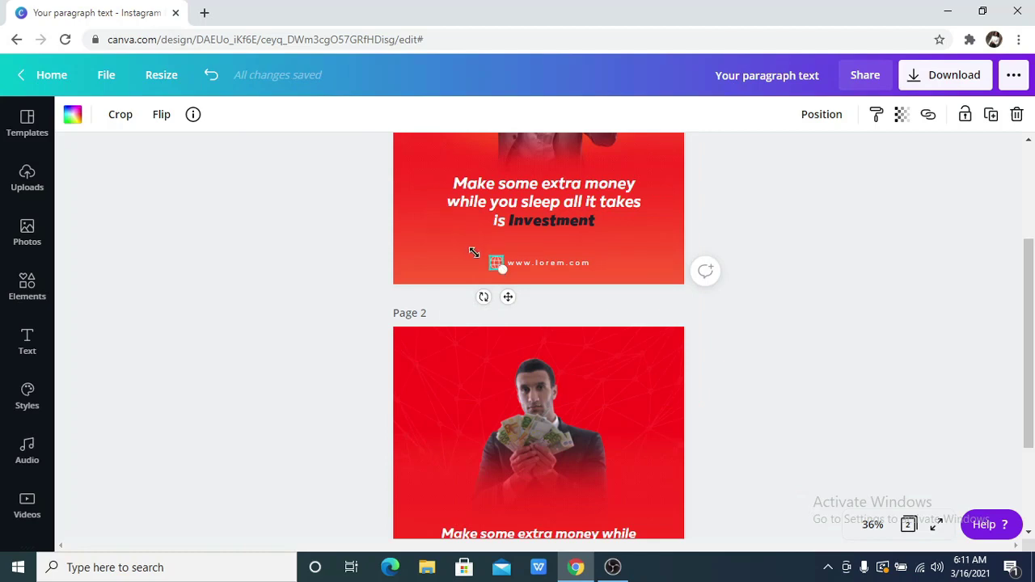
pyautogui.scroll(-3, 485, 270)
pyautogui.hotkey('alt', 'shift', 'l')
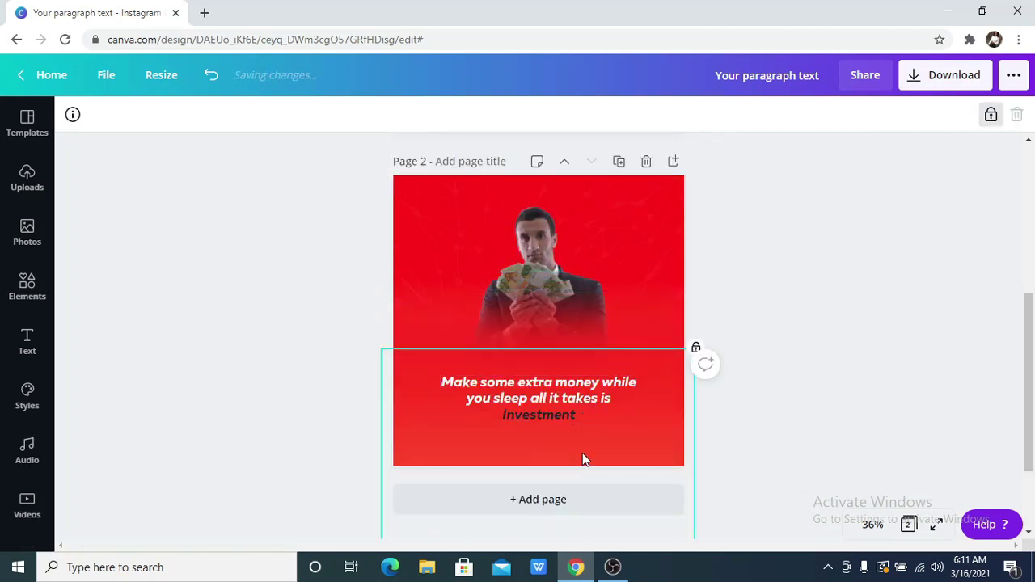
pyautogui.click(582, 453)
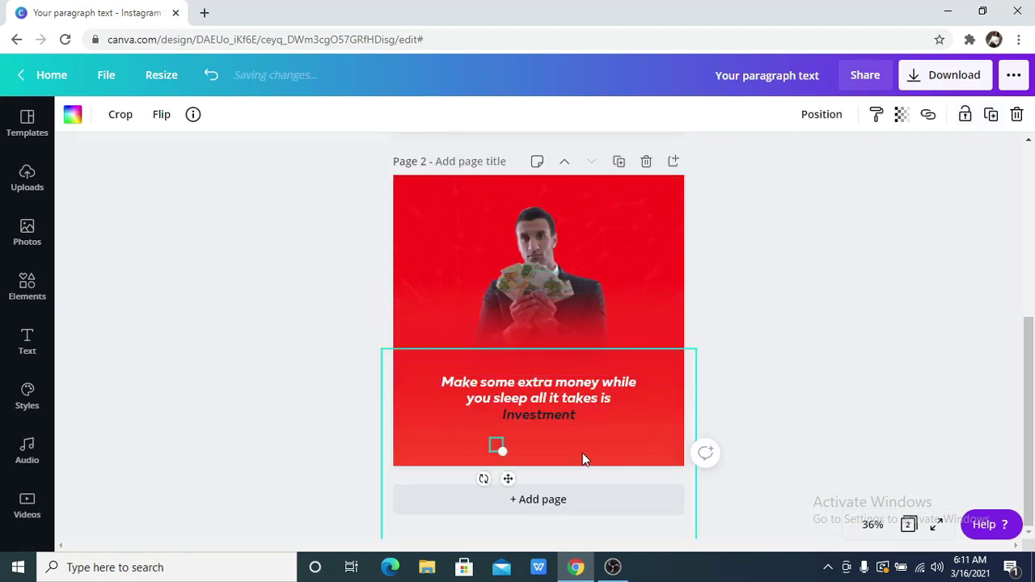
pyautogui.click(798, 368)
pyautogui.scroll(3, 799, 367)
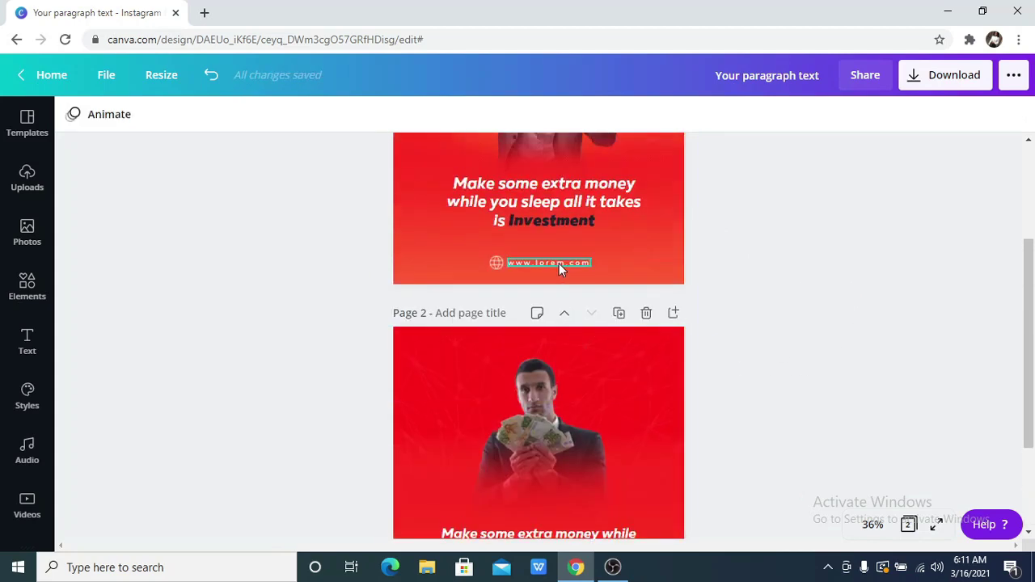
pyautogui.click(559, 264)
pyautogui.moveTo(559, 264); pyautogui.dragTo(583, 455)
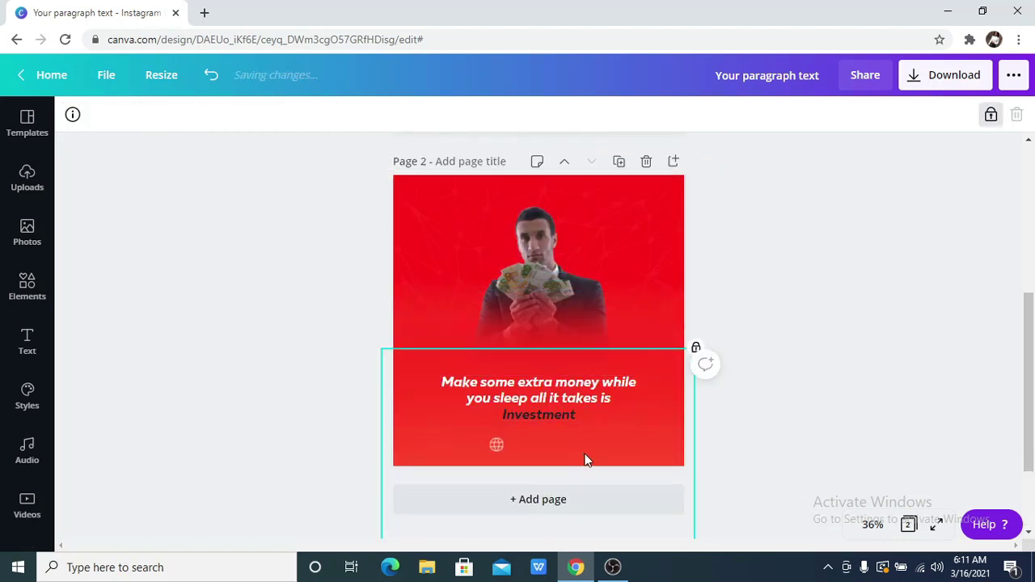
pyautogui.click(732, 356)
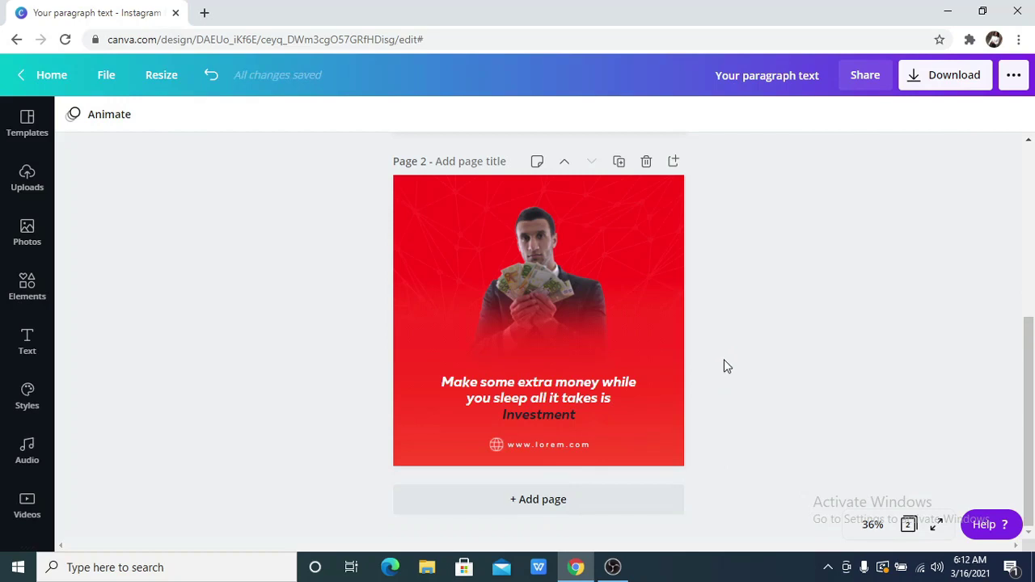
# Step: Add a blank third page and search the photo library for "woman"
pyautogui.click(674, 161)
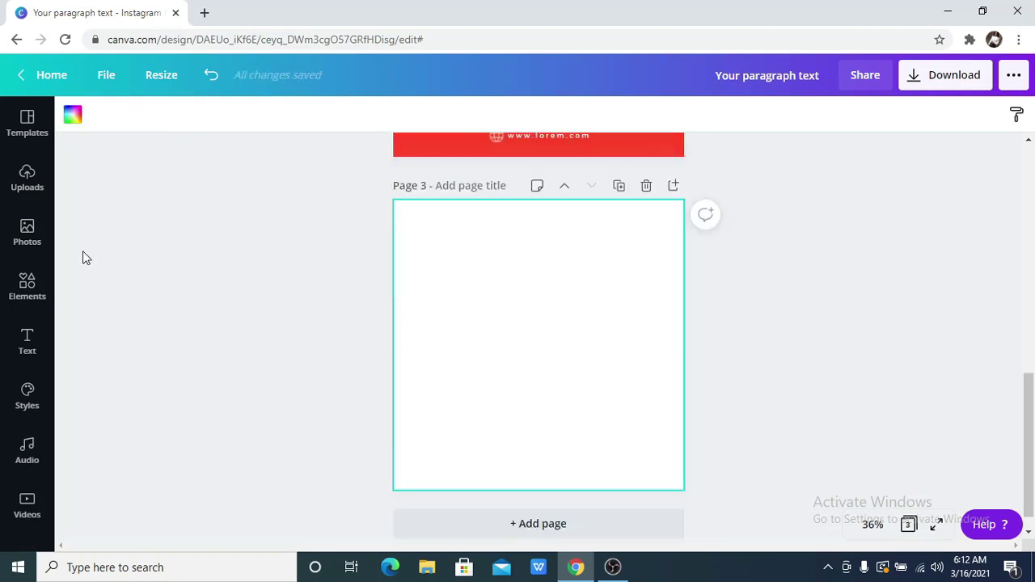
pyautogui.click(27, 241)
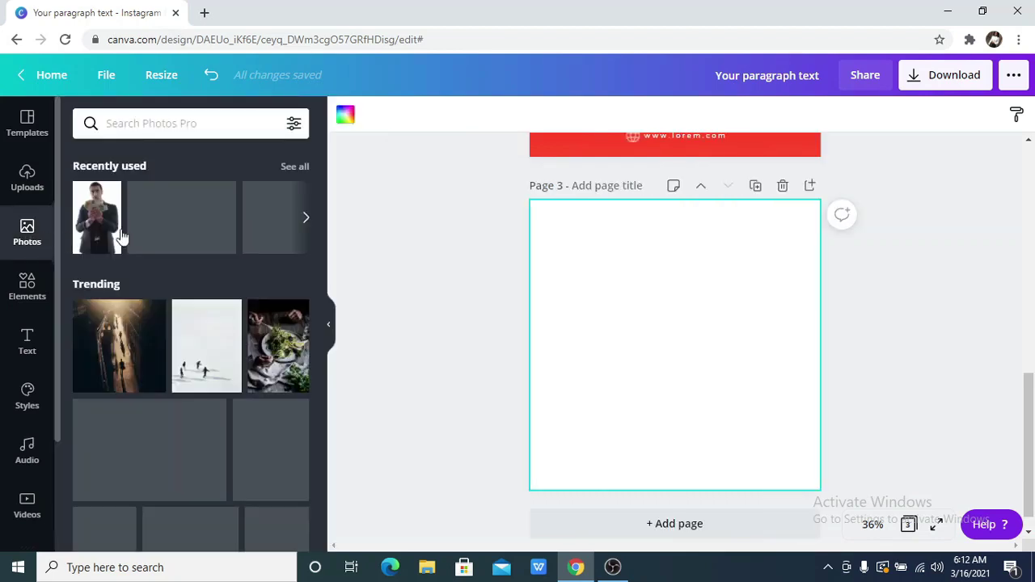
pyautogui.click(162, 131)
pyautogui.write('woman')
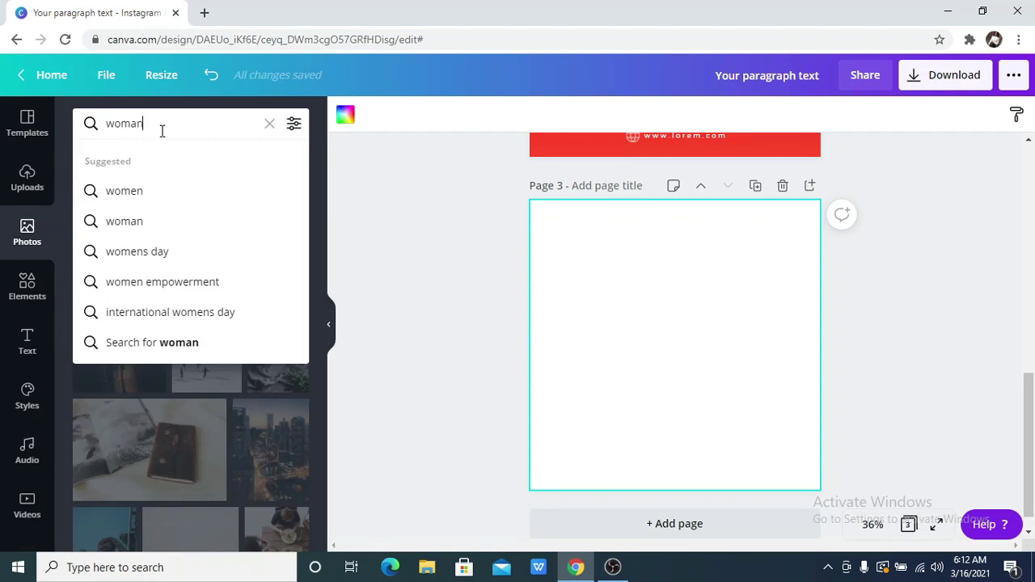
pyautogui.press('Return')
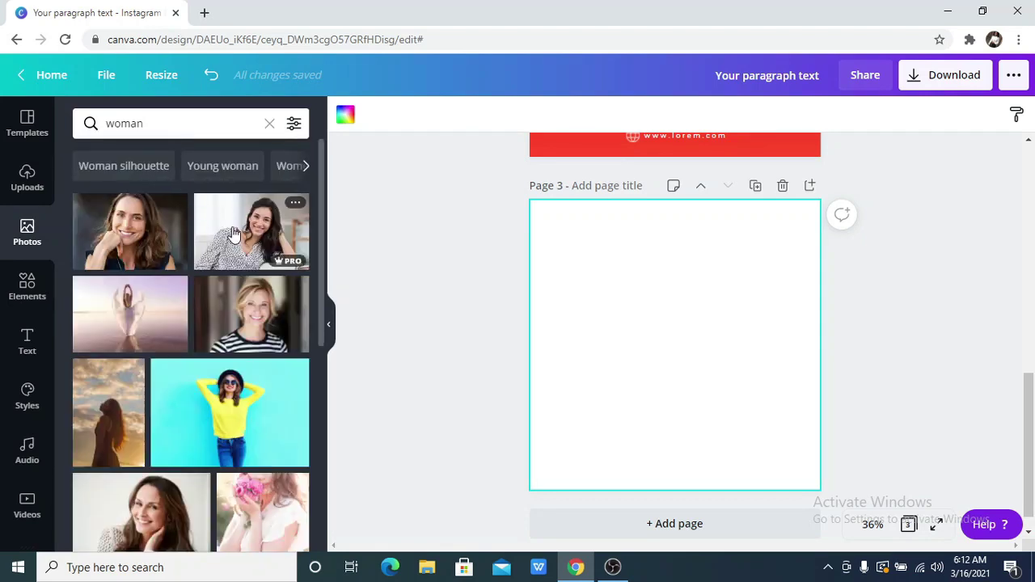
# Step: Insert the photo of the smiling long-haired woman in a knitted sweater and set it as the background of page 3
pyautogui.click(139, 506)
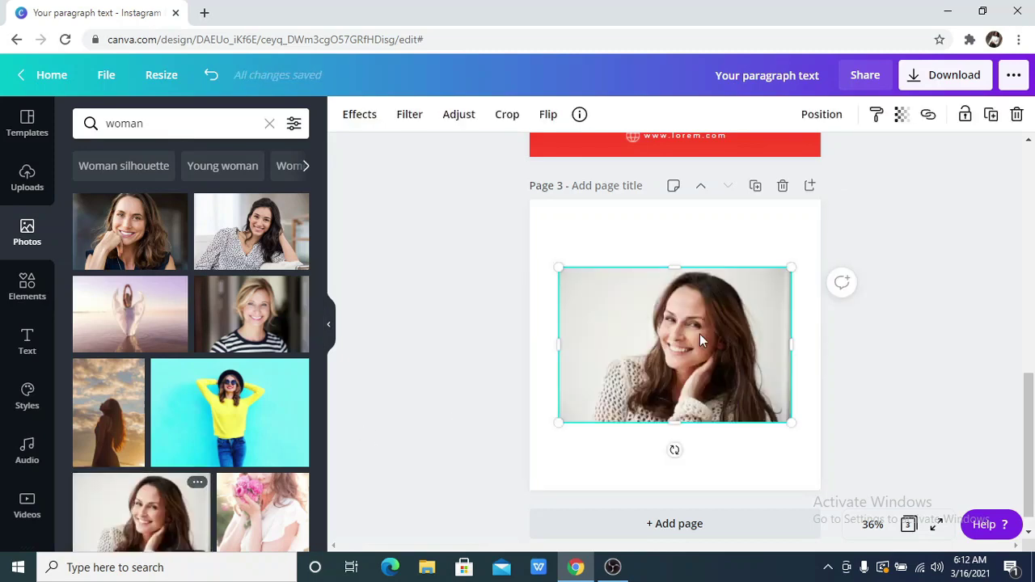
pyautogui.rightClick(701, 334)
pyautogui.click(785, 526)
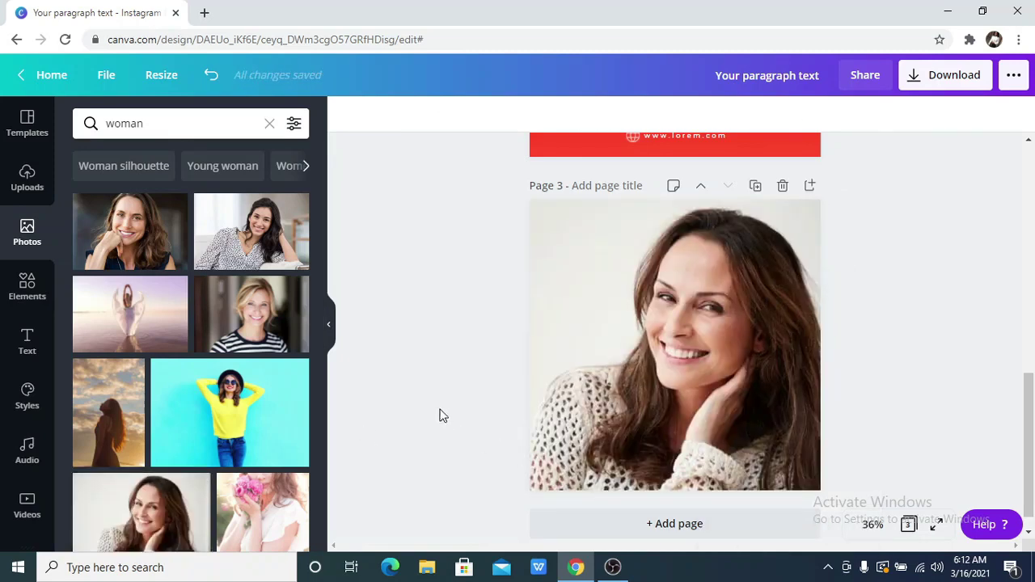
pyautogui.click(333, 333)
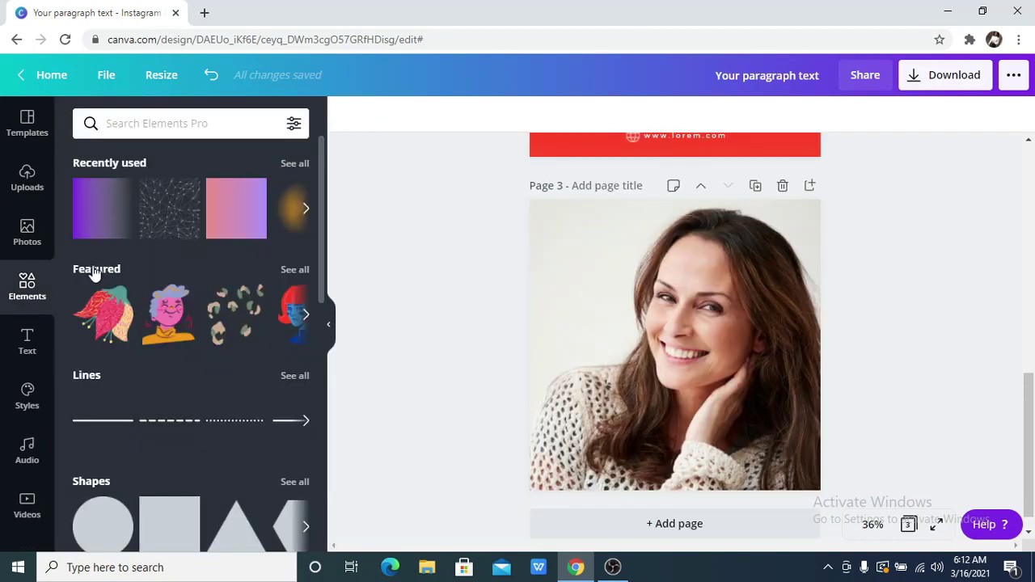
# Step: Search the elements for "gradient" and add the purple gradient that fades to transparency to page 3
pyautogui.click(154, 121)
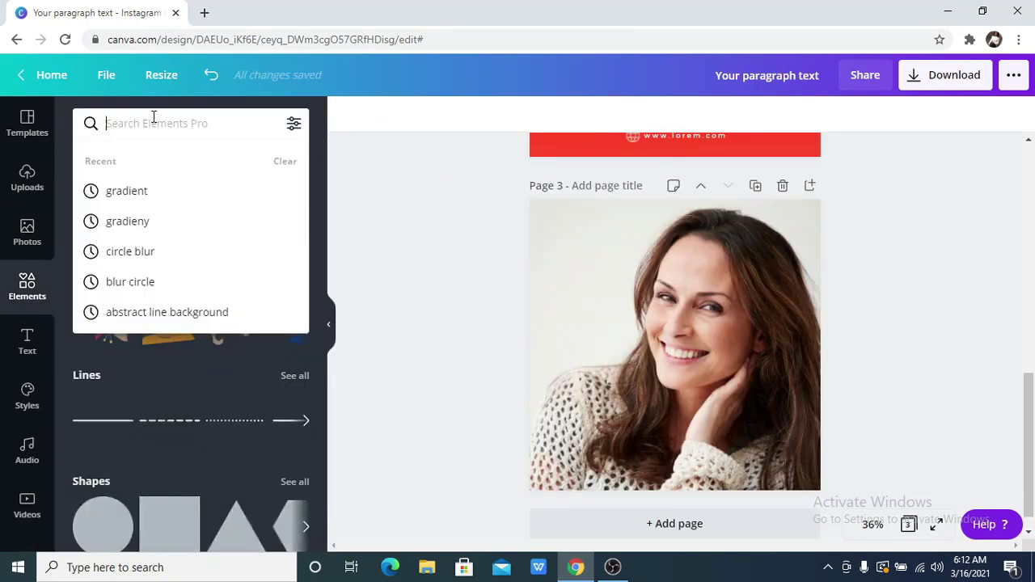
pyautogui.click(149, 192)
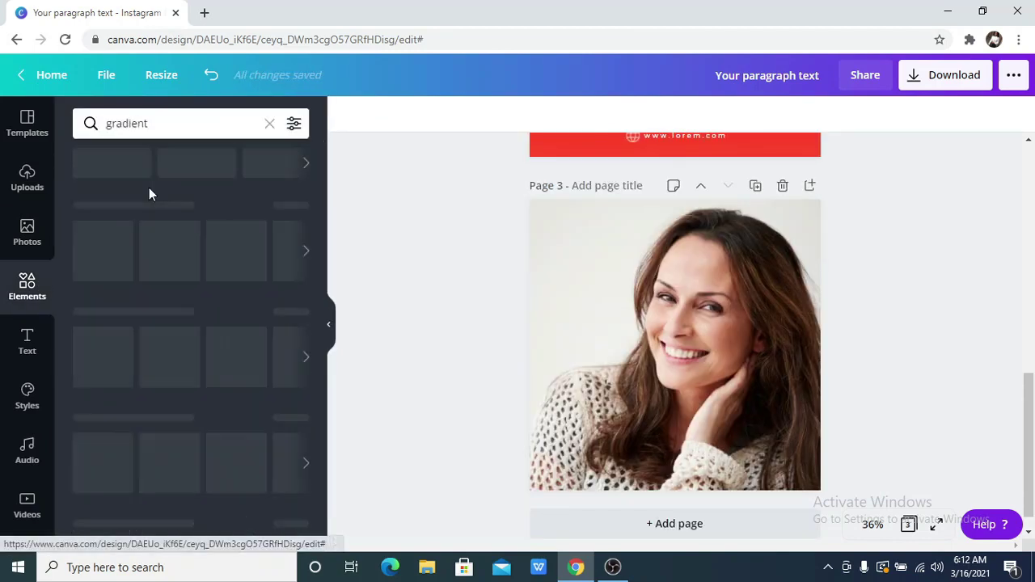
pyautogui.scroll(-10, 187, 231)
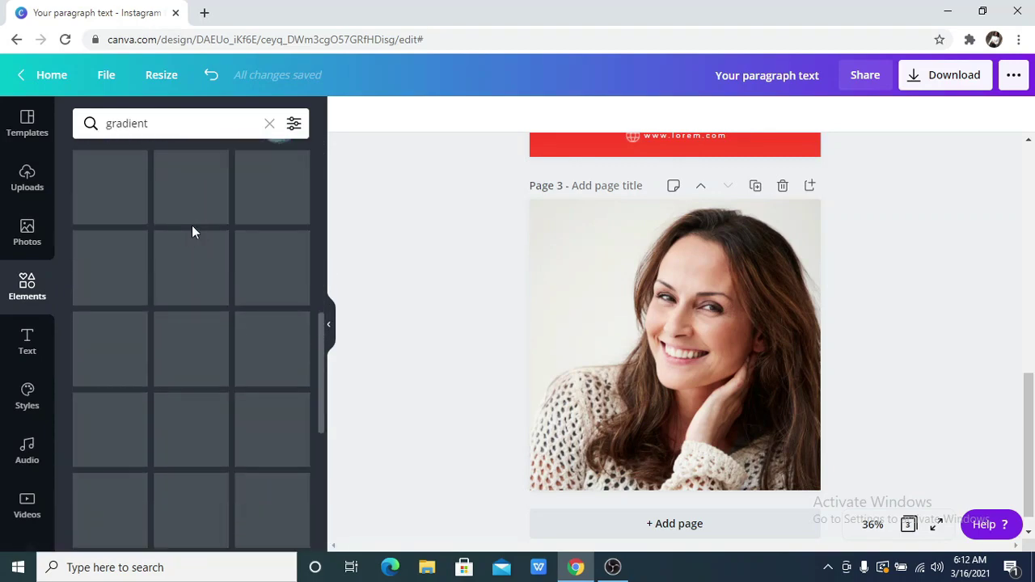
pyautogui.scroll(-4, 193, 226)
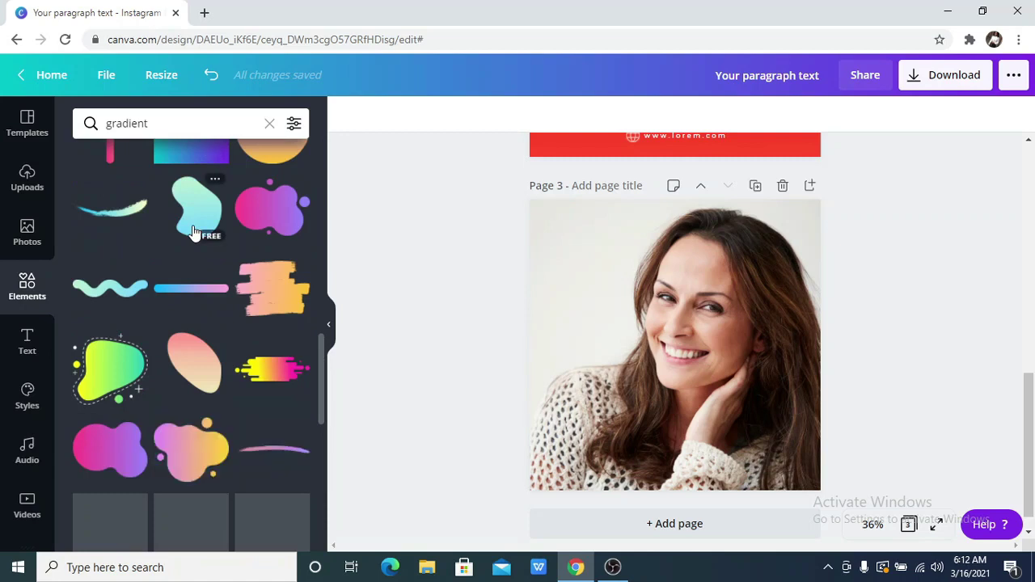
pyautogui.scroll(-8, 193, 232)
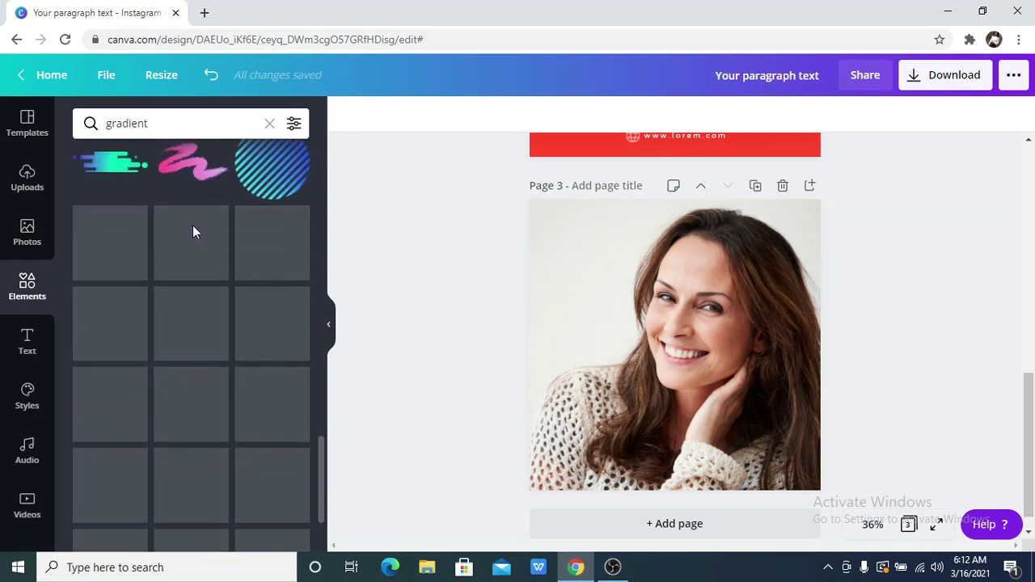
pyautogui.scroll(-3, 192, 232)
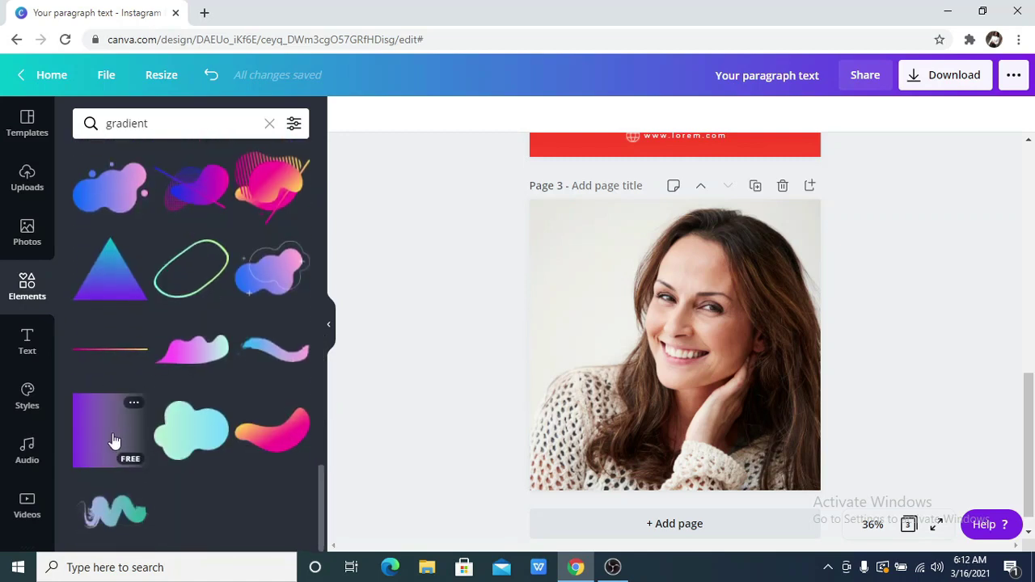
pyautogui.click(127, 403)
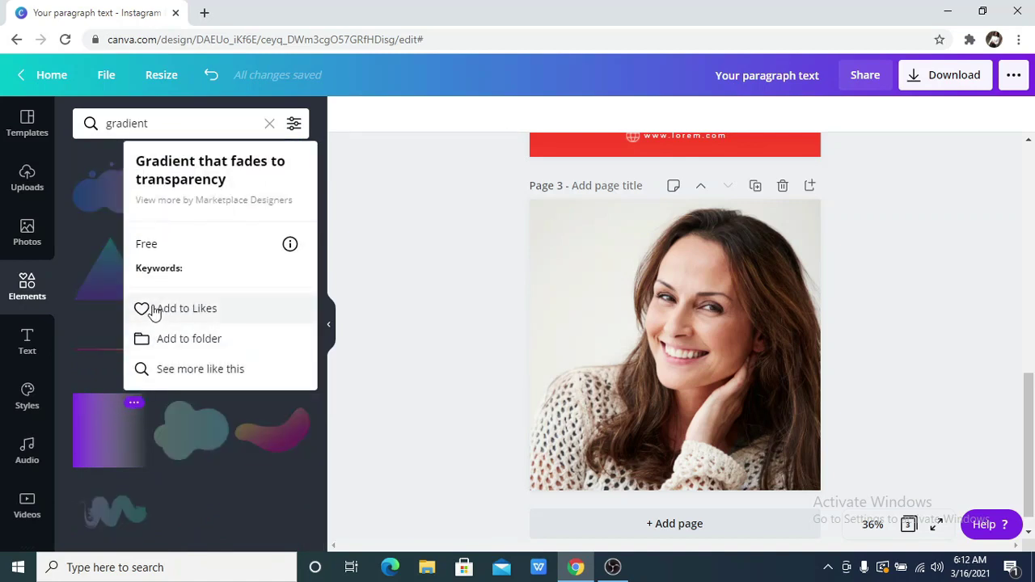
pyautogui.click(118, 417)
pyautogui.click(118, 424)
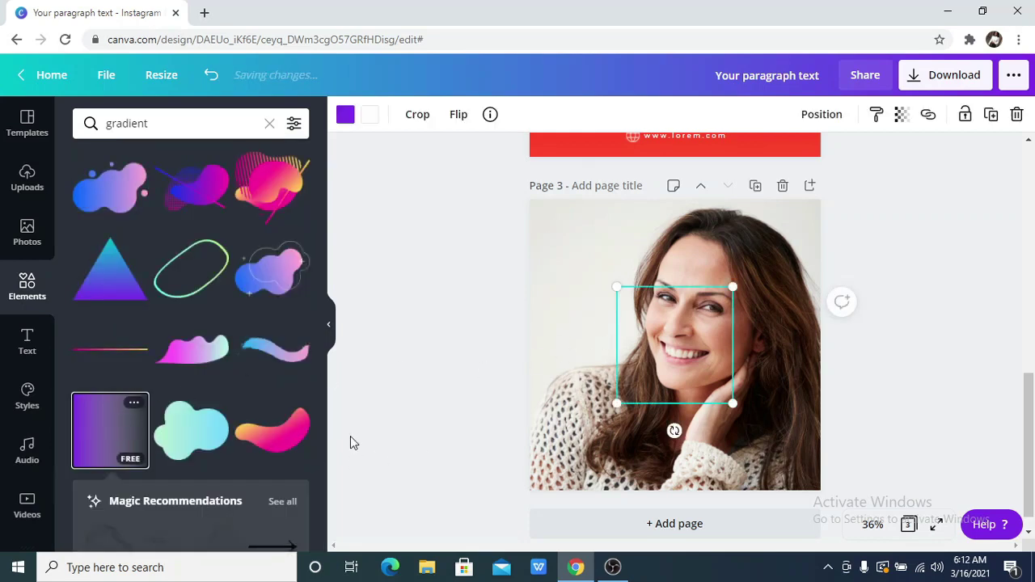
pyautogui.click(330, 327)
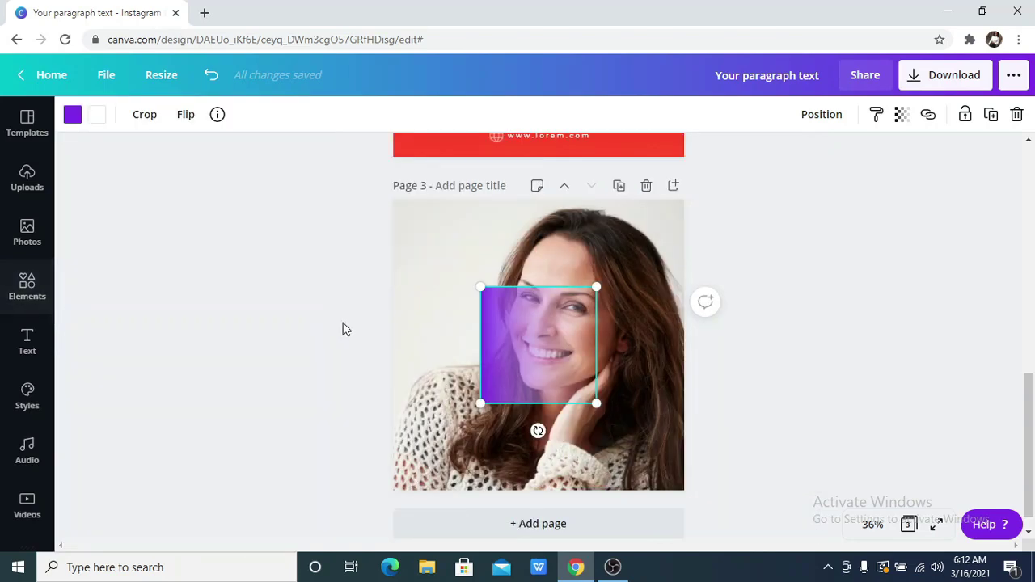
# Step: Recolour the purple gradient on page 3 with the white document colour
pyautogui.click(73, 120)
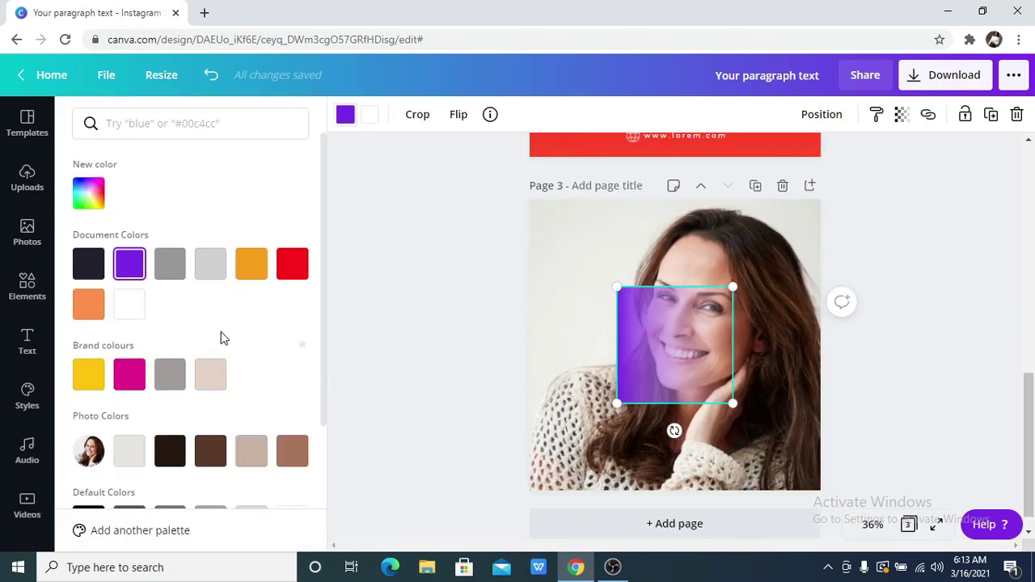
pyautogui.click(129, 306)
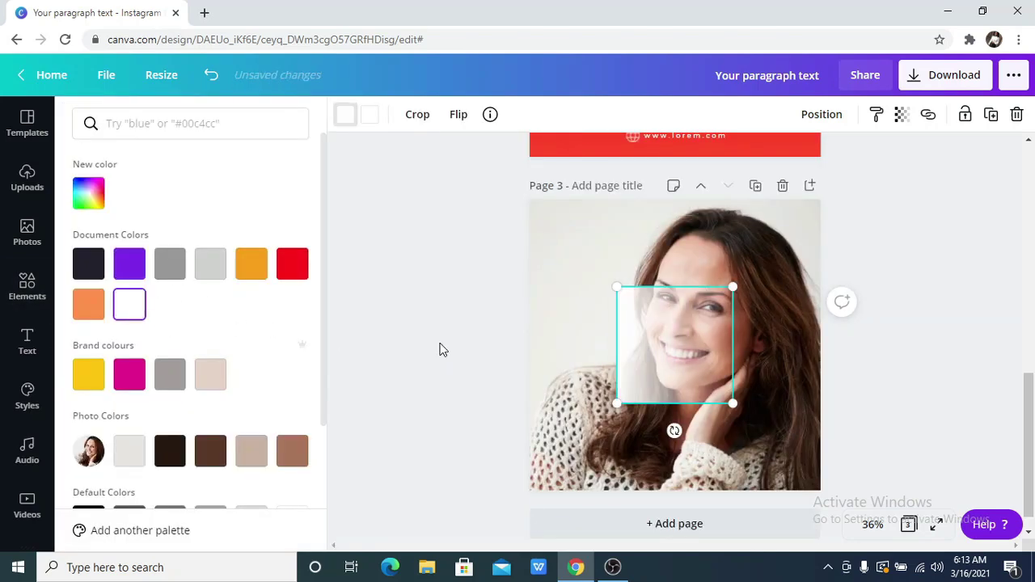
pyautogui.click(497, 346)
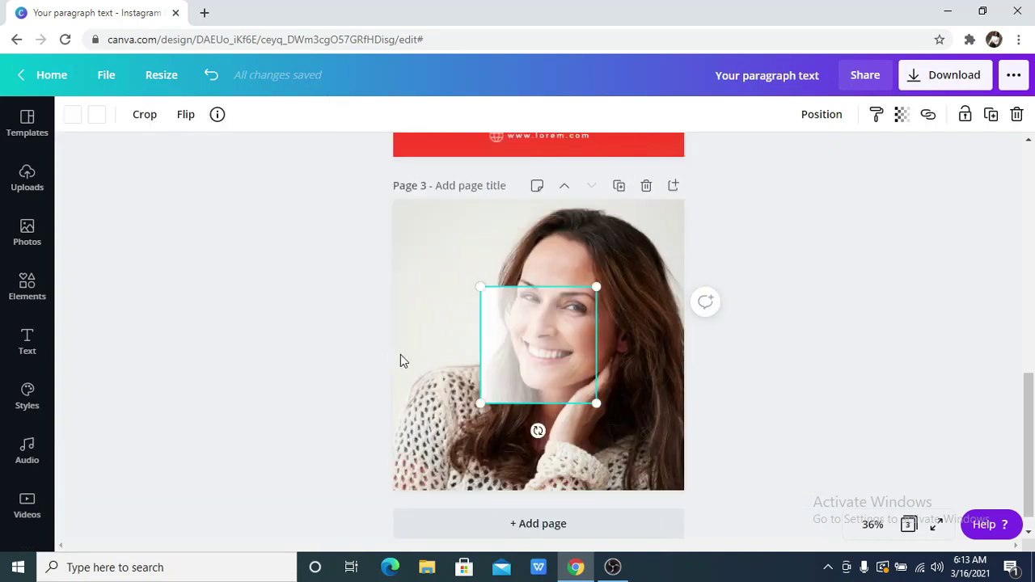
# Step: Enlarge the white gradient until it covers all of page 3 and position it so the photo fades to white on its left side
pyautogui.moveTo(446, 245); pyautogui.dragTo(368, 189)
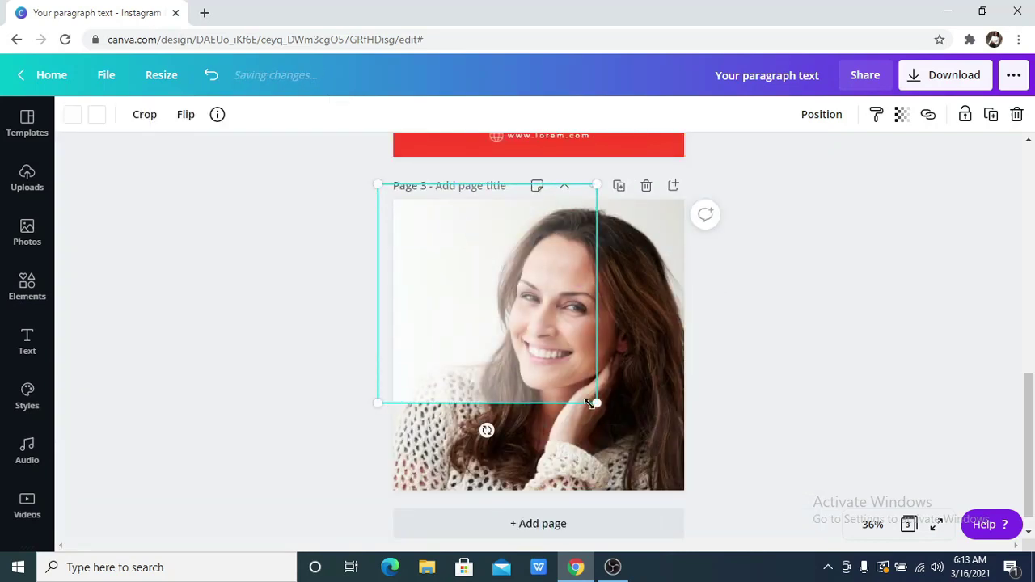
pyautogui.moveTo(596, 402); pyautogui.dragTo(705, 491)
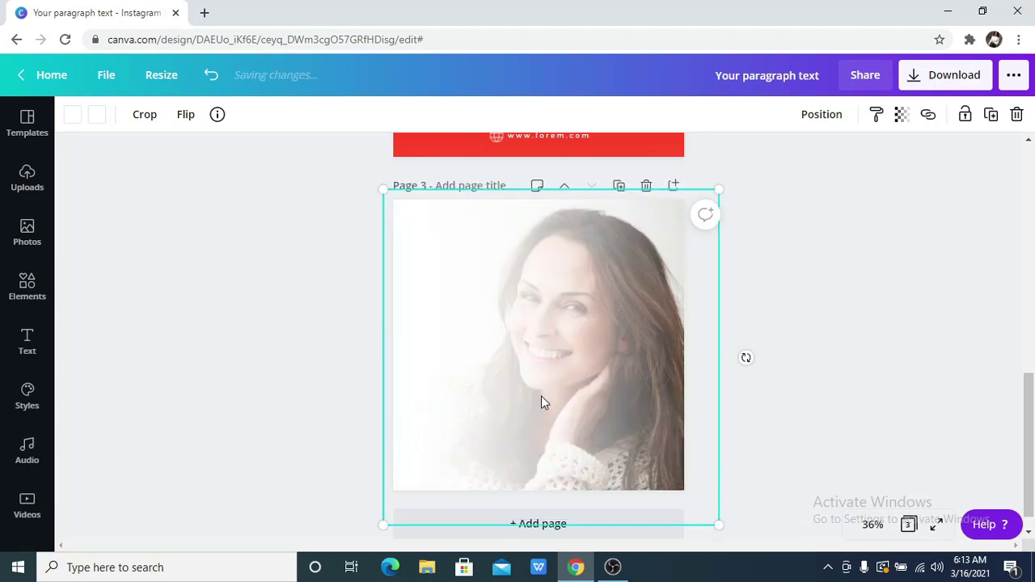
pyautogui.moveTo(541, 403); pyautogui.dragTo(520, 406)
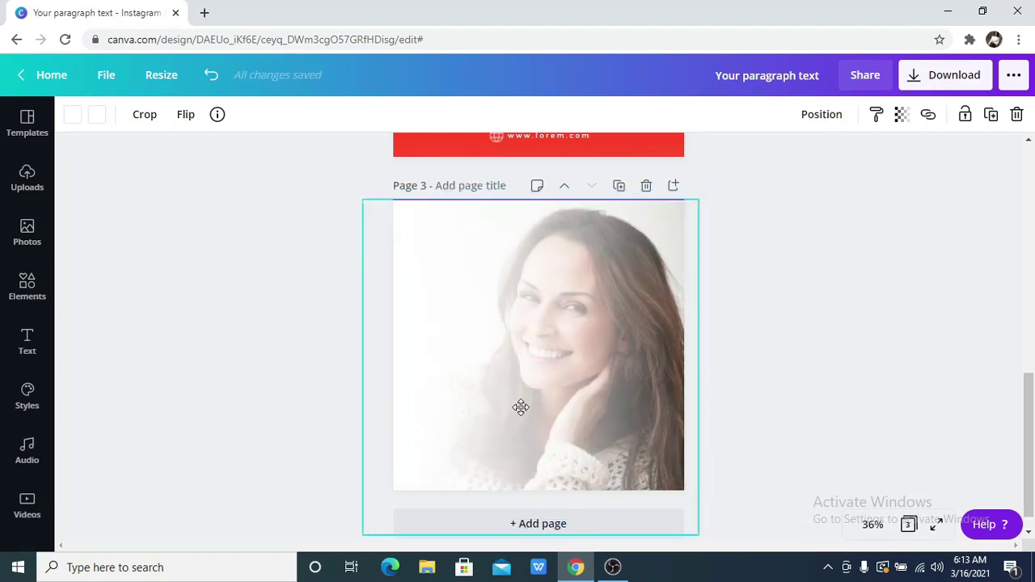
pyautogui.hotkey('ctrl', 'z')
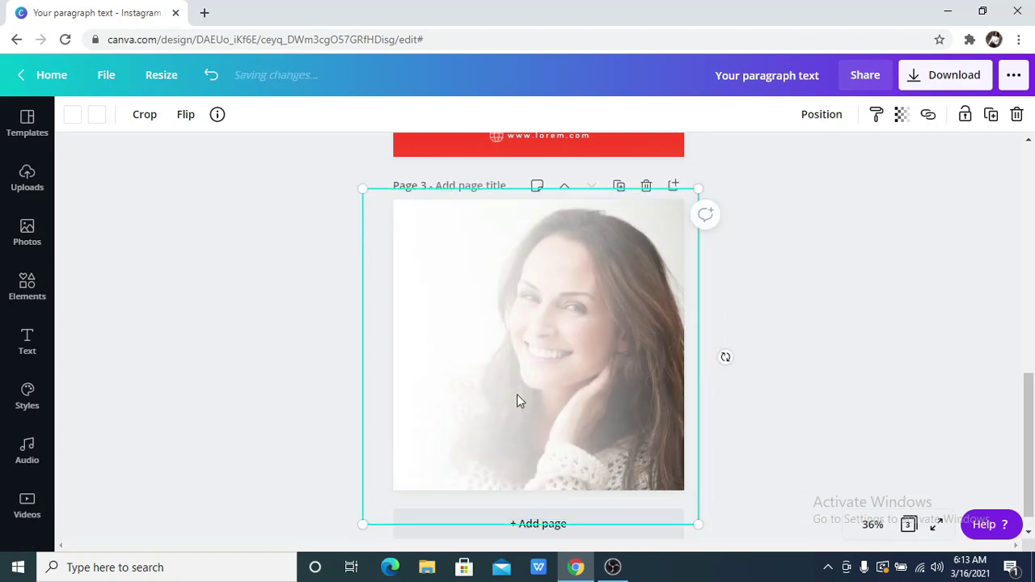
pyautogui.moveTo(514, 380); pyautogui.dragTo(513, 375)
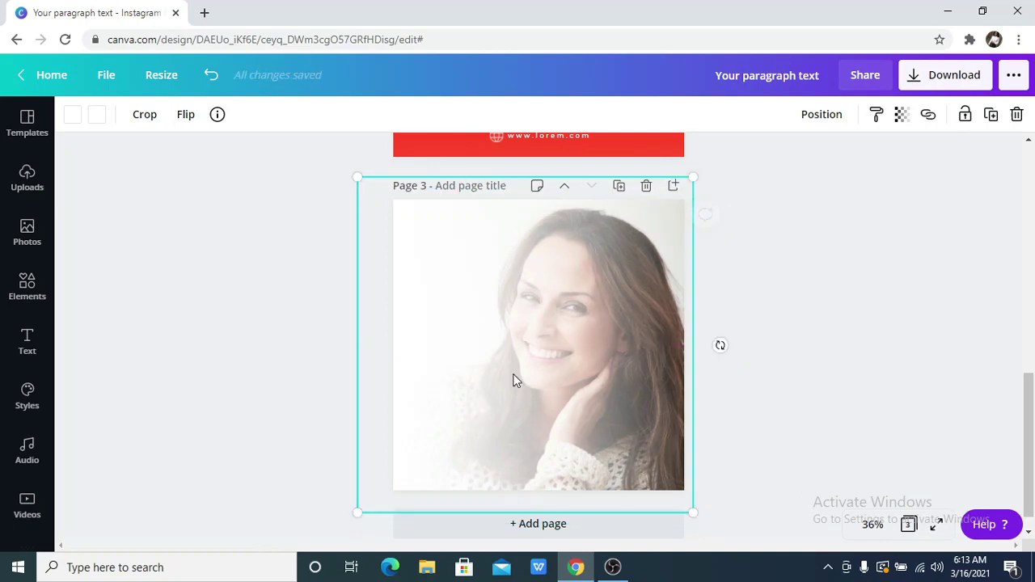
# Step: Try stacking duplicates of the white gradient on page 3 for a stronger fade, and remove the extra copies
pyautogui.hotkey('ctrl', 'z')
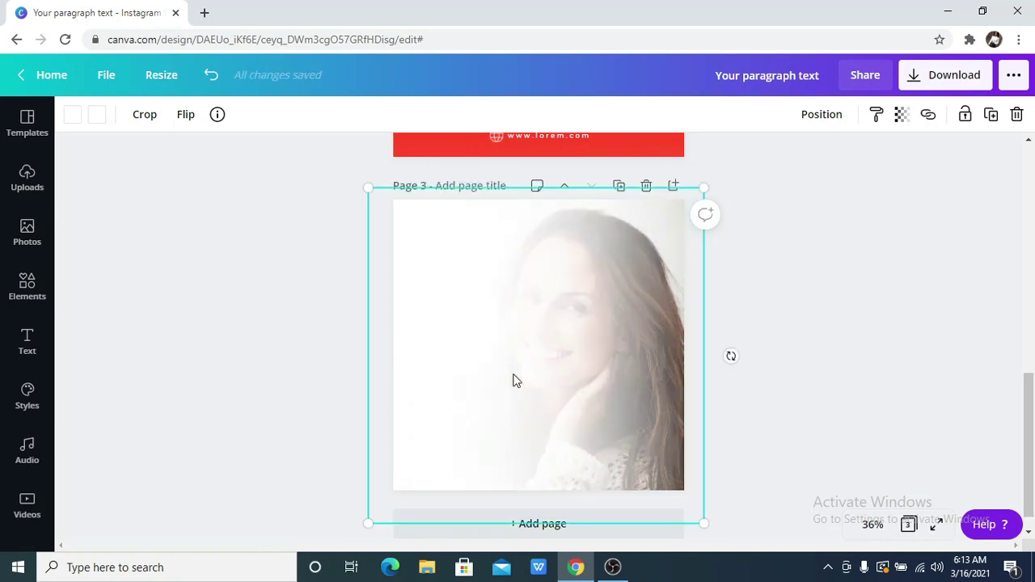
pyautogui.hotkey('ctrl', 'z')
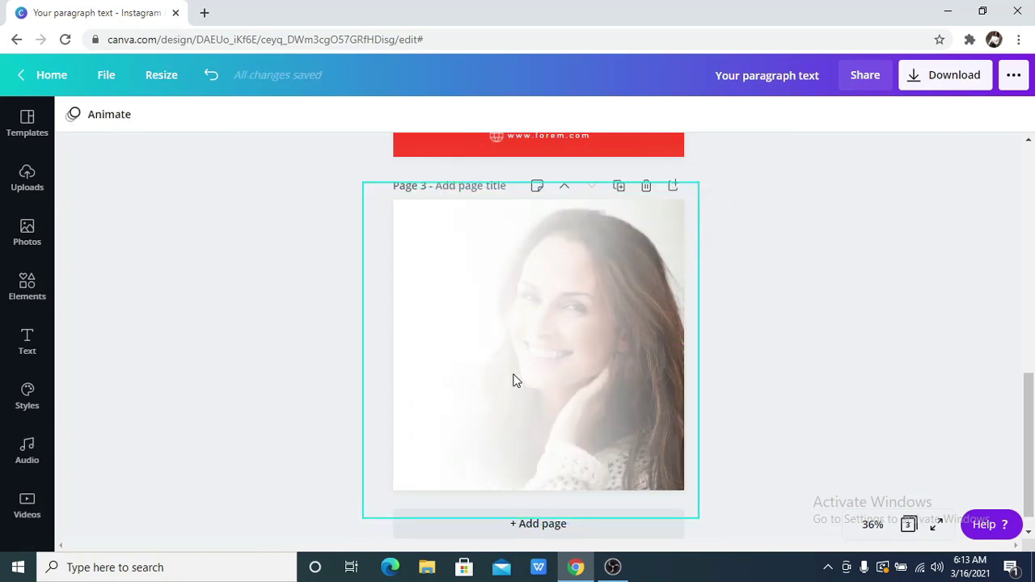
pyautogui.click(514, 380)
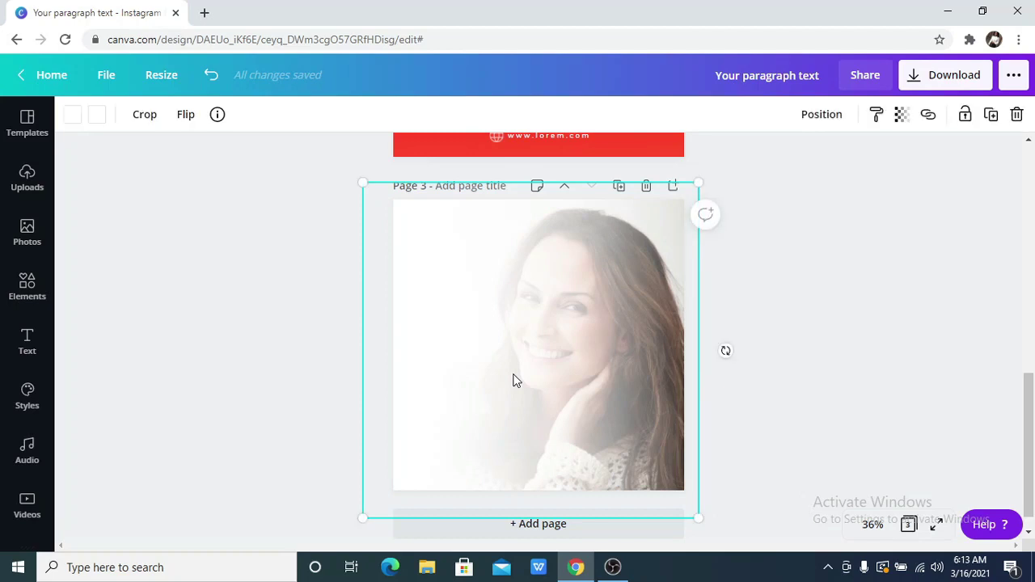
pyautogui.hotkey('ctrl', 'z')
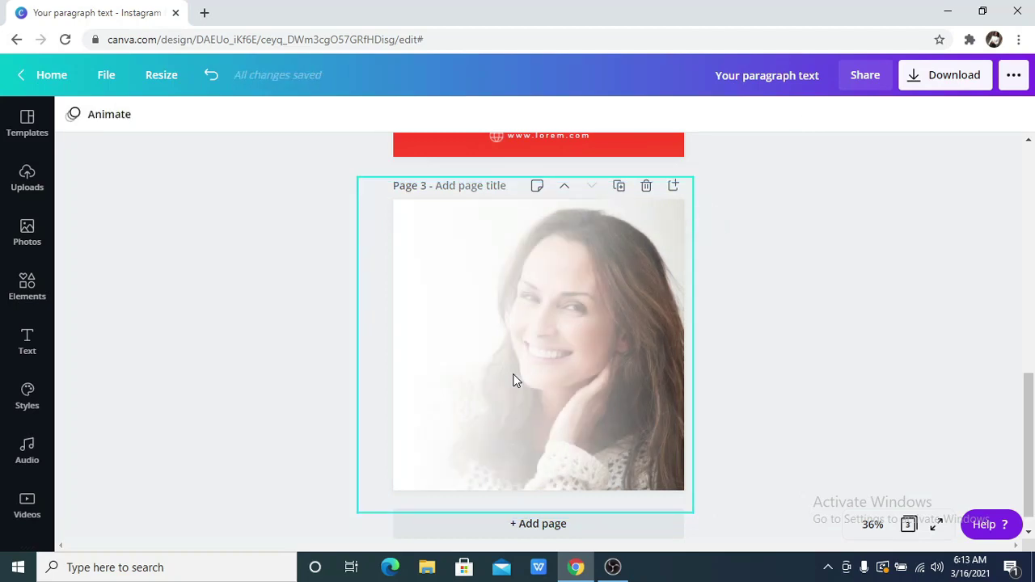
# Step: Rotate the white gradient to -90° and reposition it over page 3 so the photo fades to white toward its lower edge
pyautogui.click(515, 380)
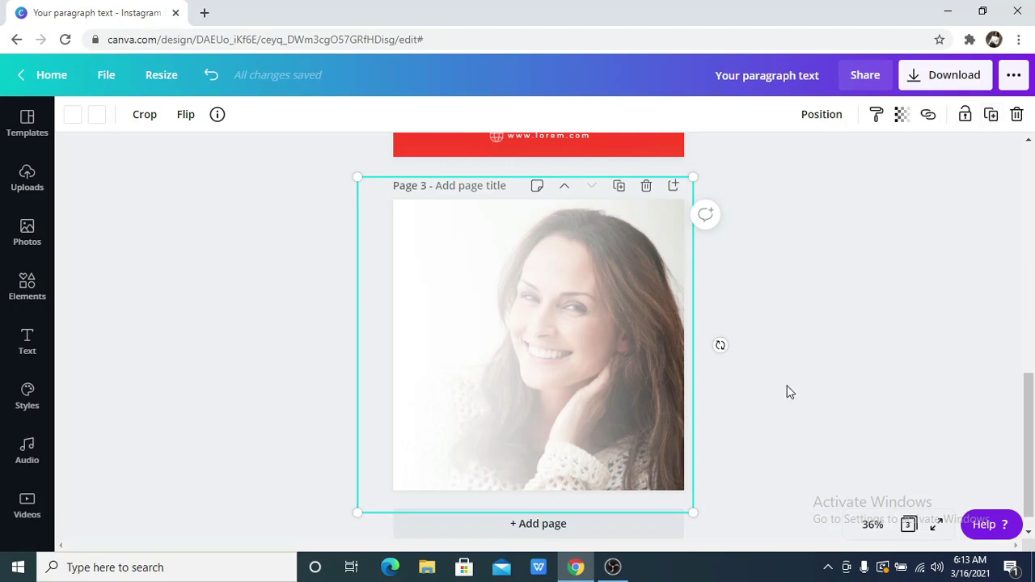
pyautogui.moveTo(734, 348); pyautogui.dragTo(693, 224)
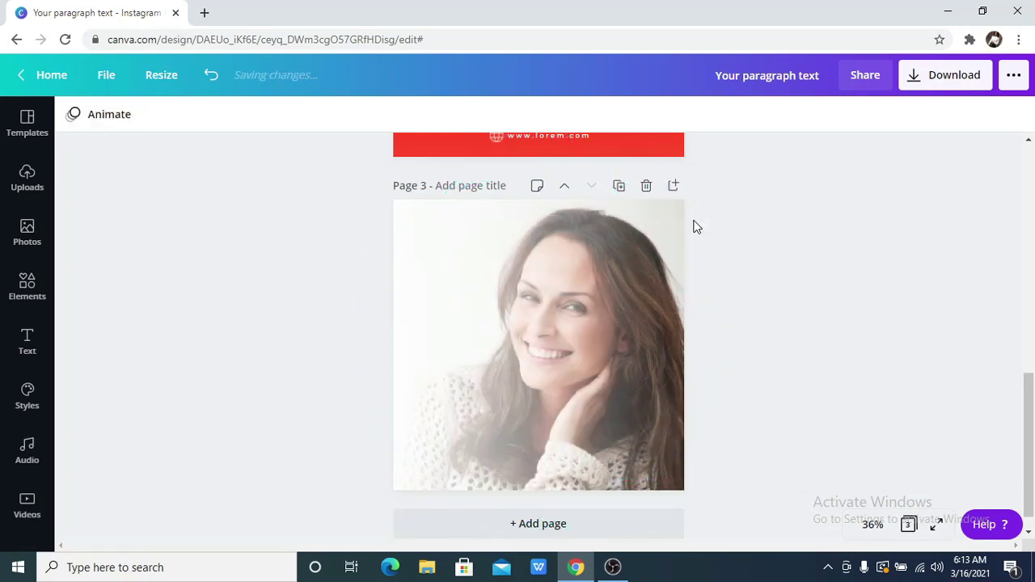
pyautogui.moveTo(741, 351); pyautogui.dragTo(551, 213)
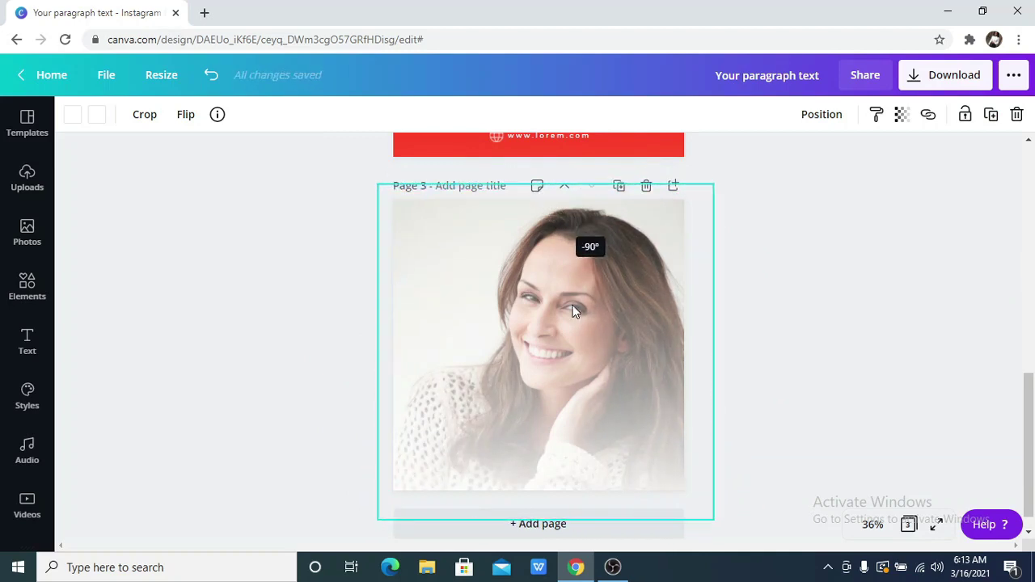
pyautogui.moveTo(572, 312); pyautogui.dragTo(591, 322)
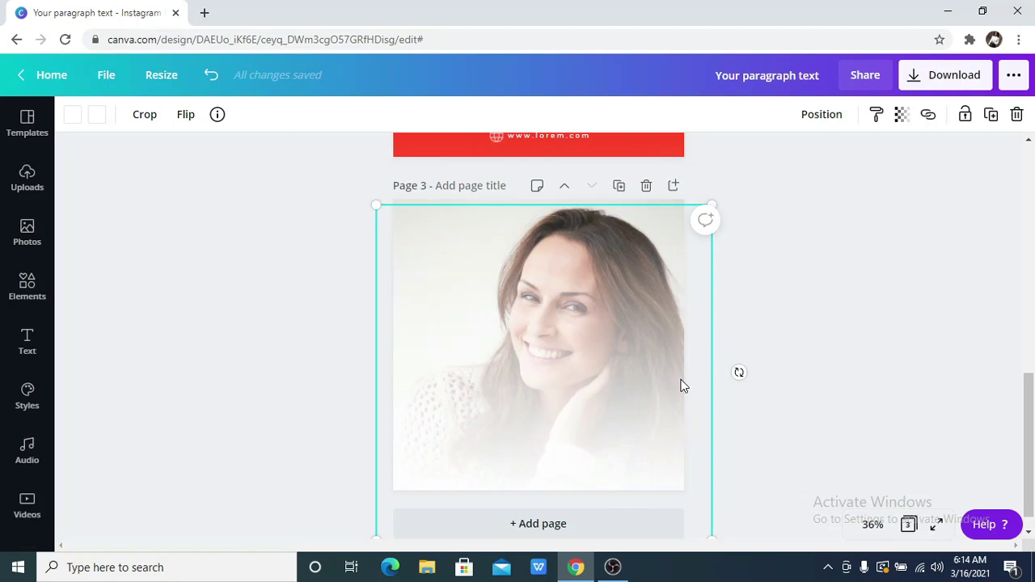
pyautogui.moveTo(672, 381); pyautogui.dragTo(668, 458)
pyautogui.click(816, 356)
pyautogui.scroll(-1, 804, 373)
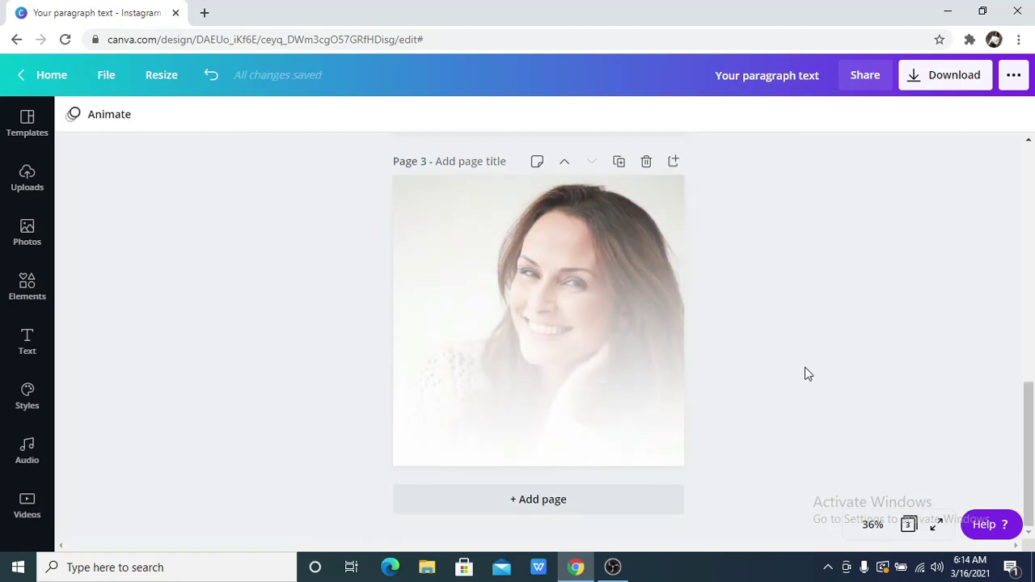